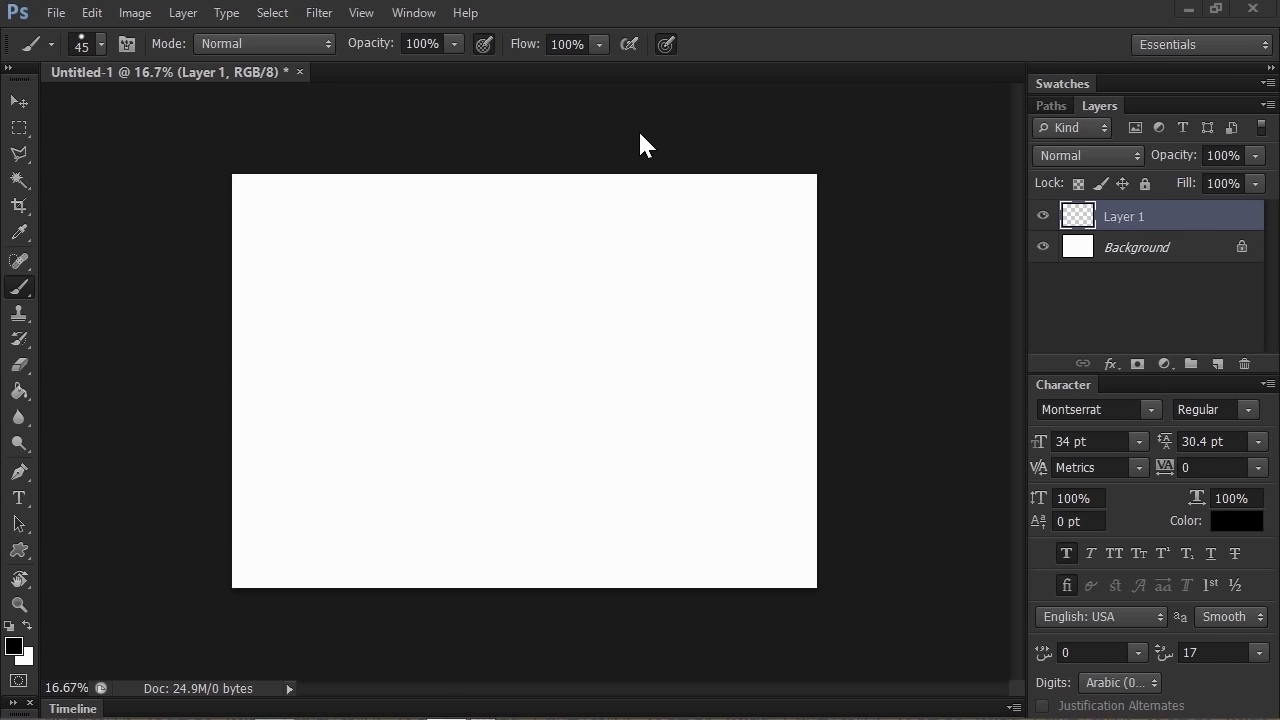
Step: Sketch a bare foot and lower leg in side view, with toes, arched sole and heel, as a construction guide
mouse_move(535, 262)
left_mouse_down()
mouse_move(544, 336)
mouse_move(533, 268)
mouse_move(545, 388)
mouse_move(547, 362)
mouse_move(455, 418)
mouse_move(539, 380)
mouse_move(415, 435)
mouse_move(582, 433)
mouse_move(575, 204)
mouse_move(578, 249)
mouse_move(547, 367)
left_mouse_up()
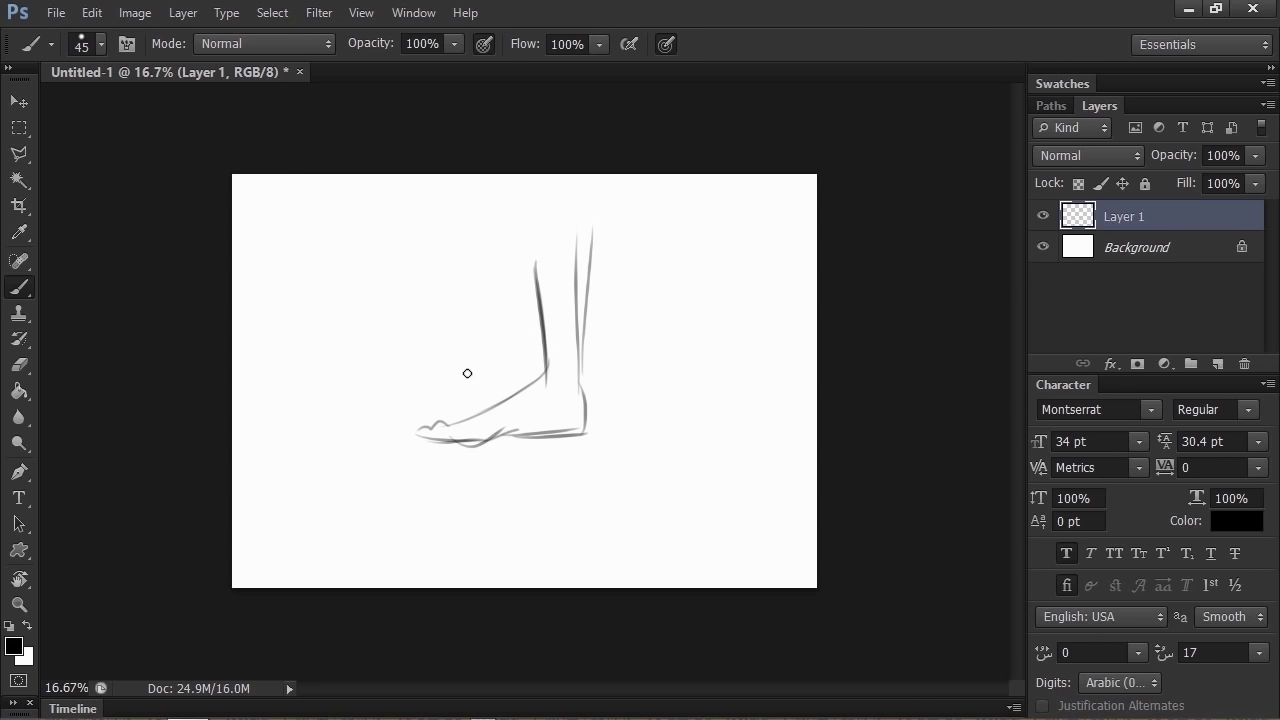
mouse_move(443, 431)
left_mouse_down()
mouse_move(426, 436)
mouse_move(467, 430)
left_mouse_up()
key("ctrl+plus")
left_click_drag(642, 353, 694, 338)
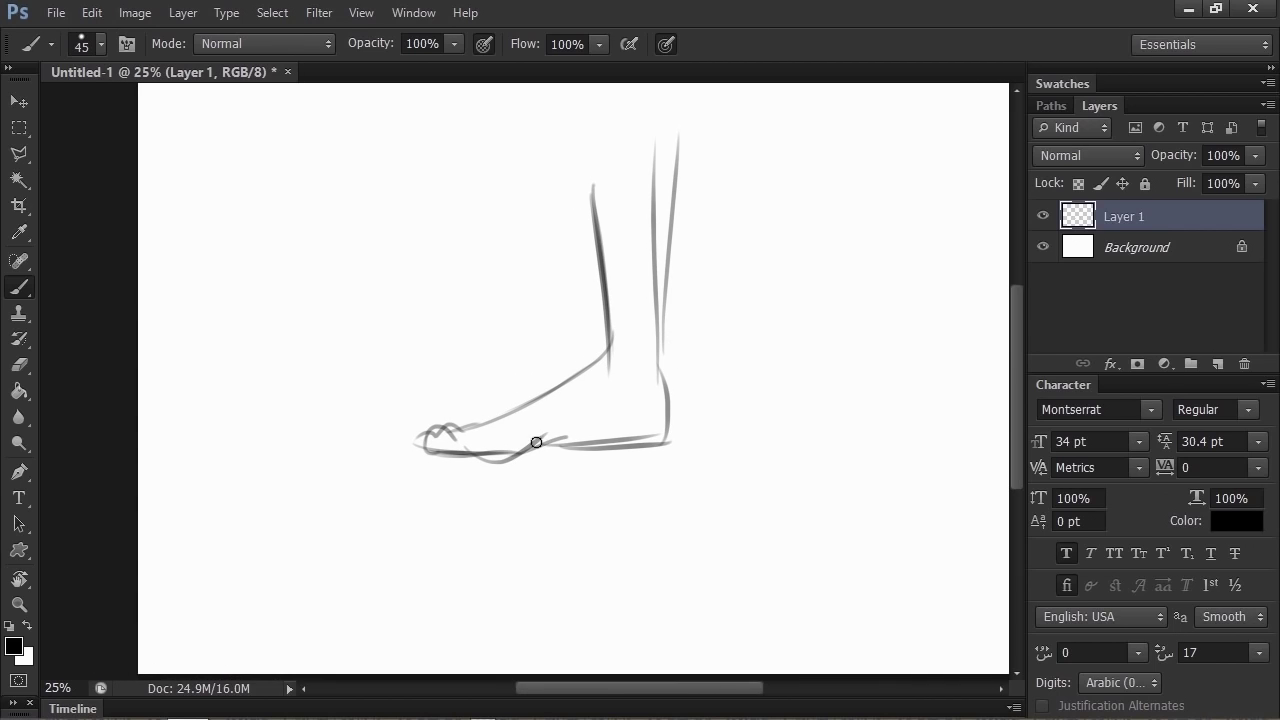
mouse_move(536, 442)
left_mouse_down()
mouse_move(610, 444)
mouse_move(571, 431)
left_mouse_up()
Step: Add a new layer named Boot and rename the foot sketch's layer as Foot
left_click(1216, 366)
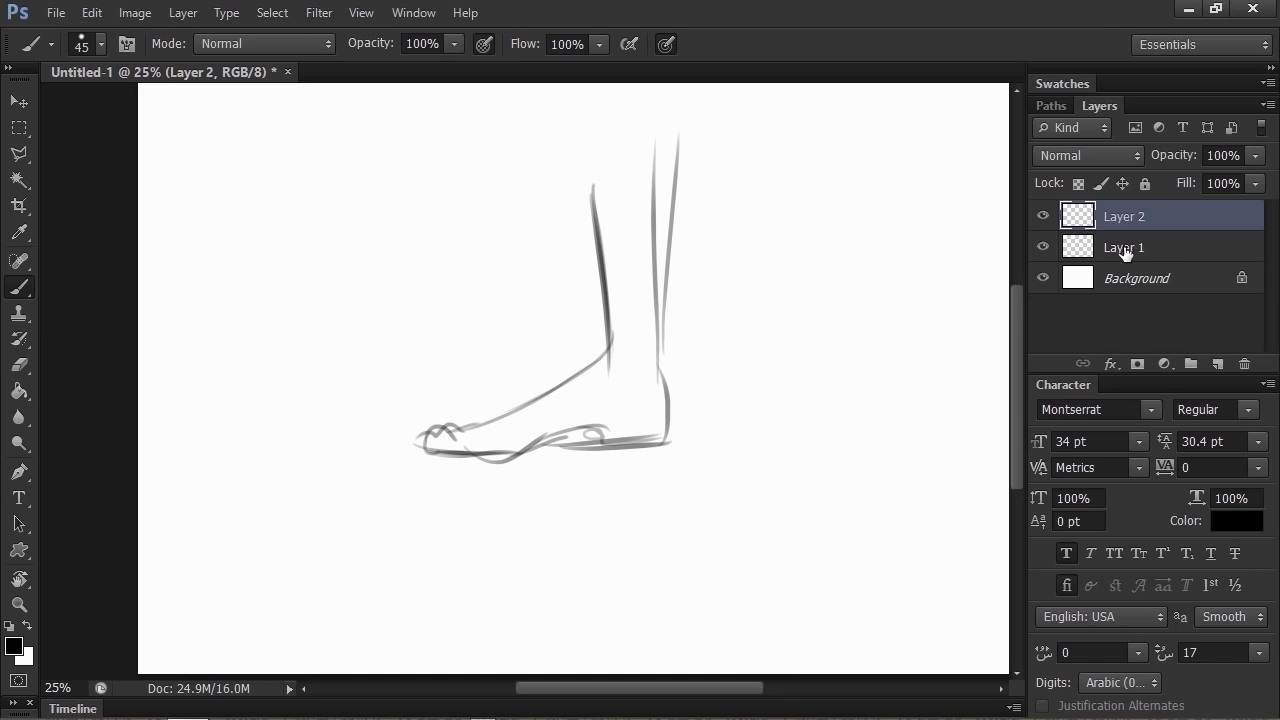
double_click(1126, 248)
type("Foot")
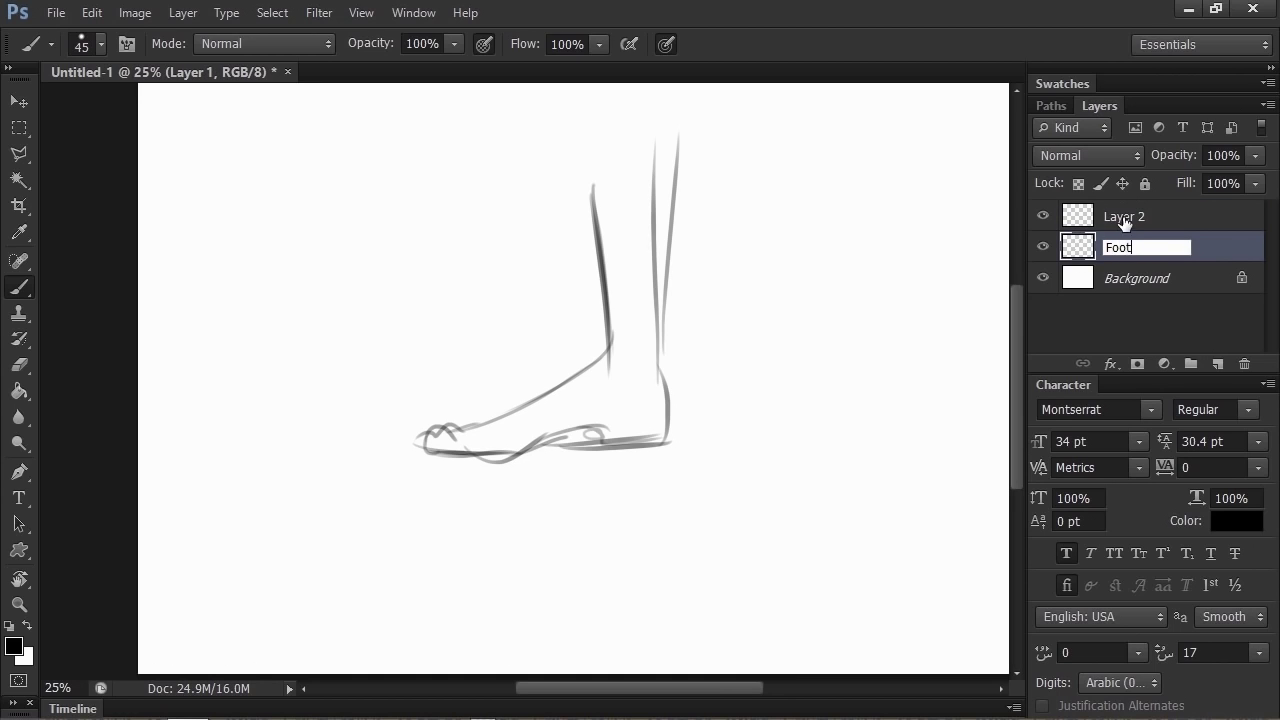
double_click(1123, 216)
type("Boo")
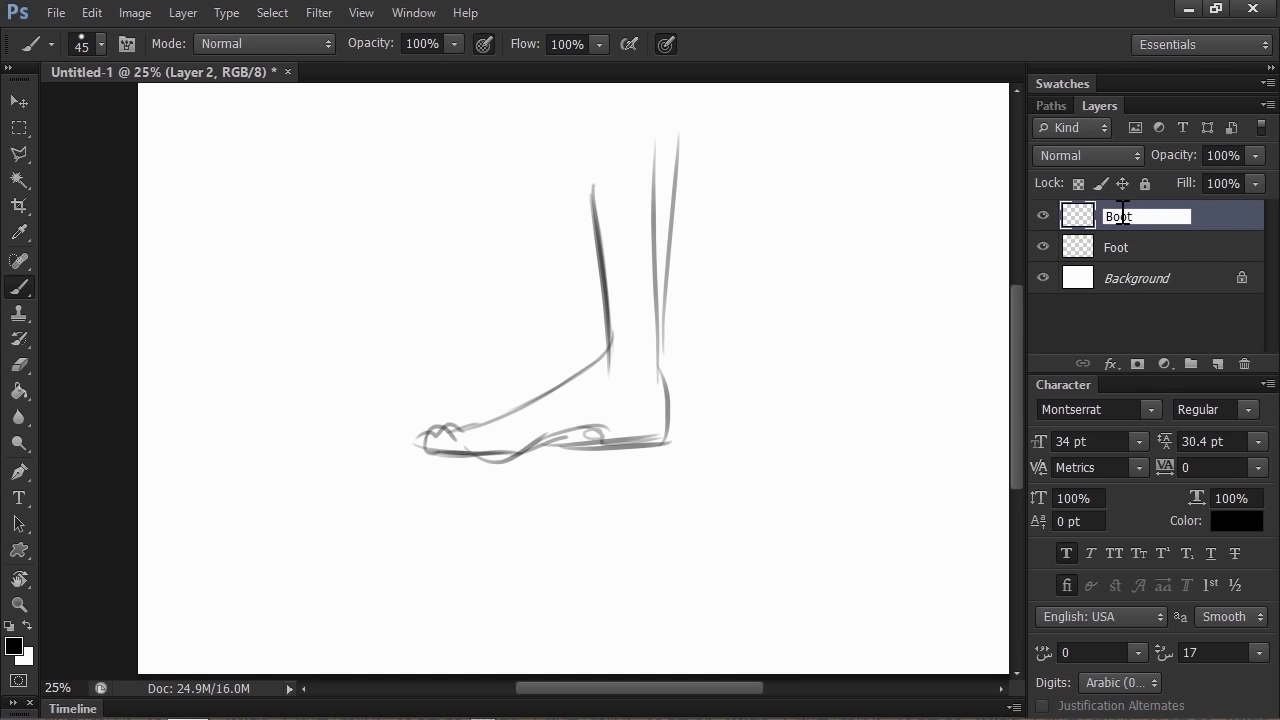
type("t")
key("Return")
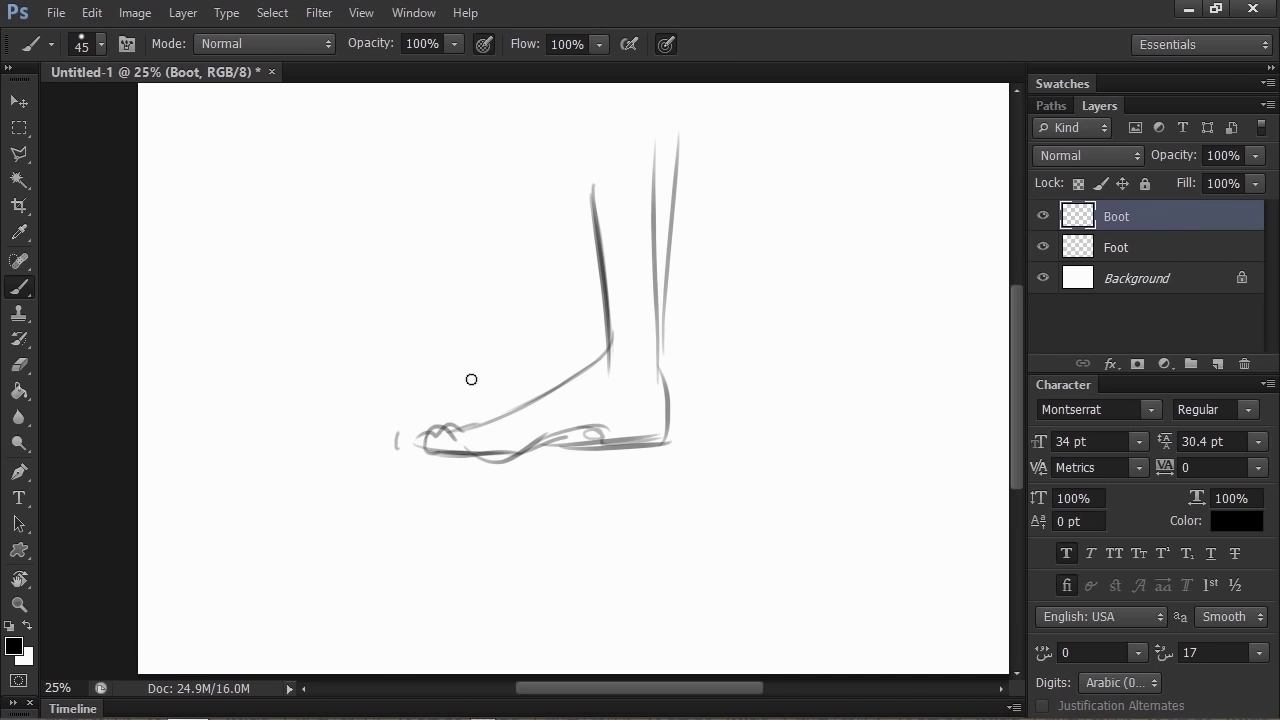
Step: Block in the boot over the foot with a rounded toe cap, heel piece, zigzag-treaded sole and domed instep
mouse_move(397, 447)
left_mouse_down()
mouse_move(471, 379)
mouse_move(488, 382)
mouse_move(491, 461)
mouse_move(395, 452)
mouse_move(498, 462)
mouse_move(386, 449)
left_mouse_up()
mouse_move(663, 381)
left_mouse_down()
mouse_move(687, 434)
mouse_move(629, 455)
mouse_move(661, 458)
mouse_move(691, 411)
mouse_move(691, 443)
mouse_move(688, 412)
mouse_move(653, 403)
left_mouse_up()
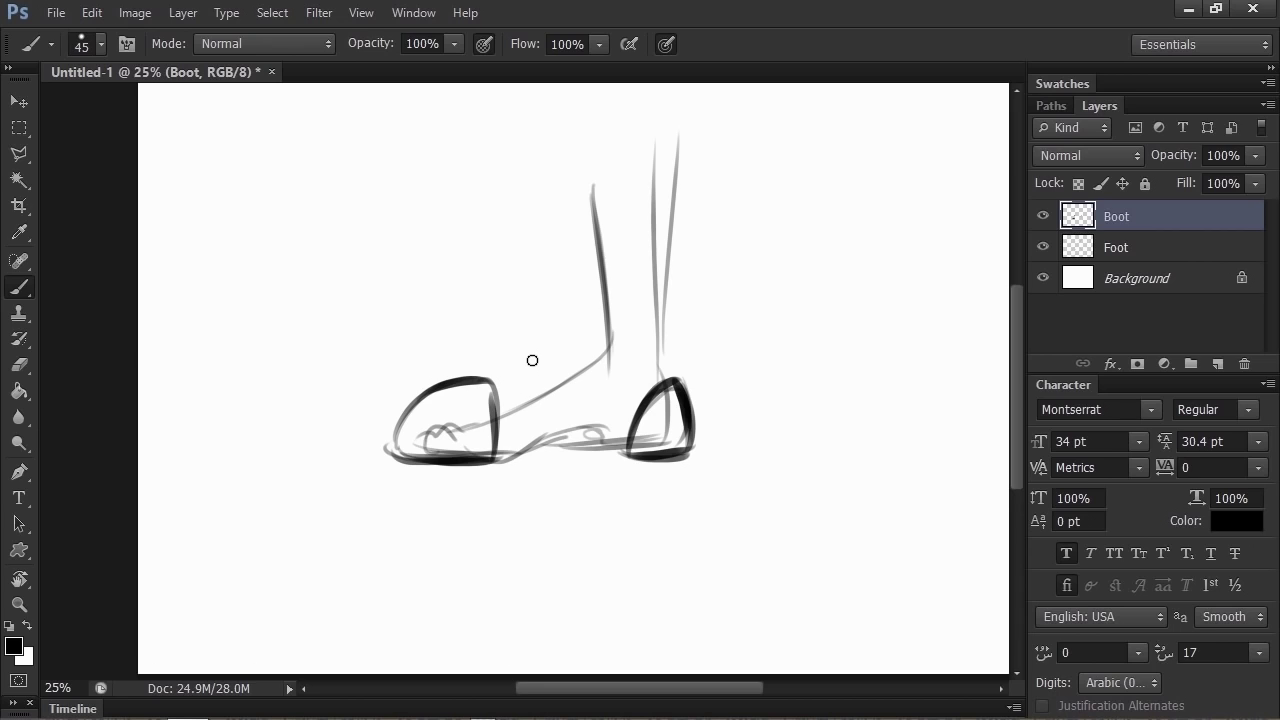
mouse_move(397, 452)
left_mouse_down()
mouse_move(435, 486)
mouse_move(416, 478)
mouse_move(542, 484)
mouse_move(568, 464)
mouse_move(580, 486)
mouse_move(615, 471)
mouse_move(632, 487)
mouse_move(654, 470)
mouse_move(675, 483)
mouse_move(684, 448)
left_mouse_up()
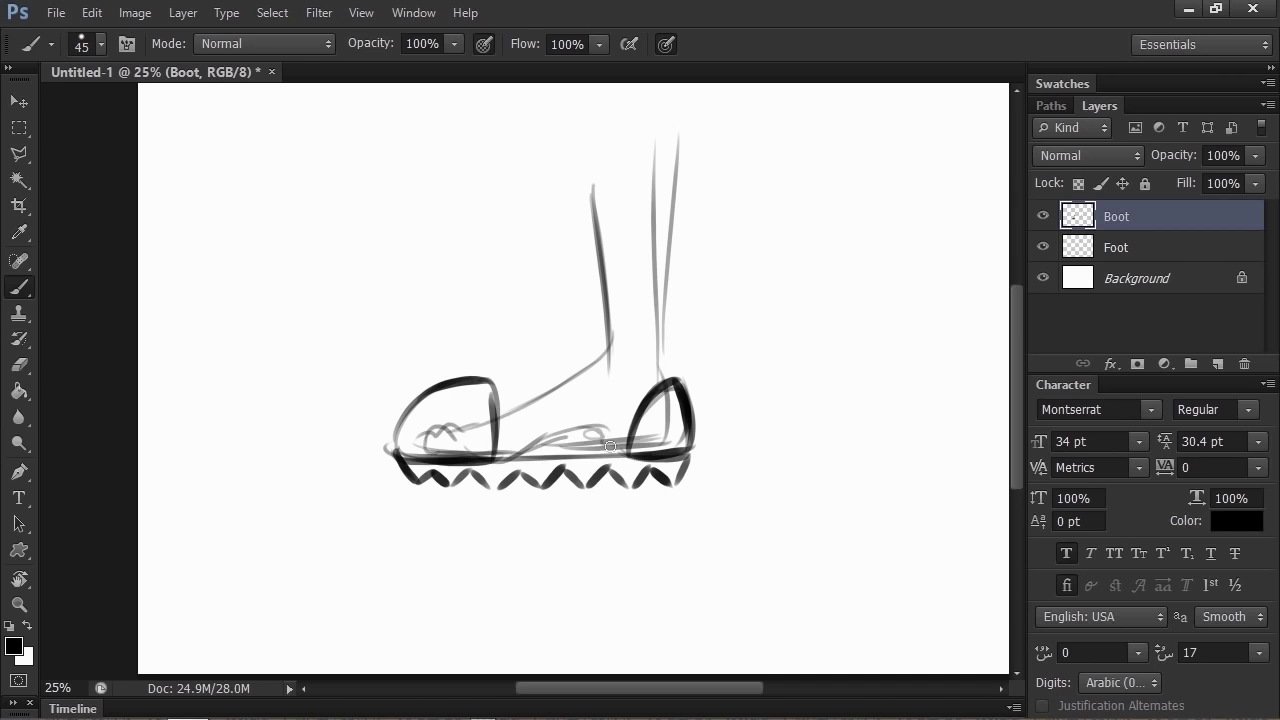
mouse_move(494, 386)
left_mouse_down()
mouse_move(521, 353)
mouse_move(502, 381)
mouse_move(590, 327)
mouse_move(648, 386)
left_mouse_up()
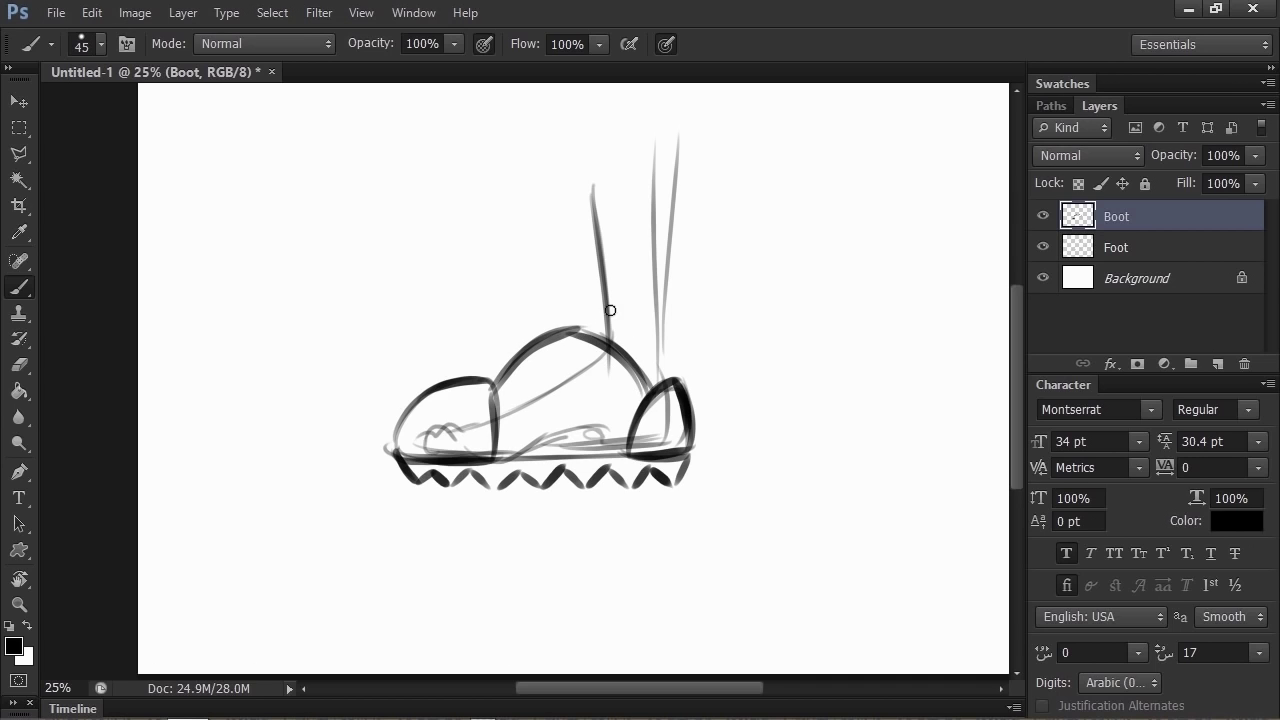
Step: Draw a shaft flaring upward from the boot's instep and heel with a curved top edge, and reinforce the toe cap's front
mouse_move(579, 327)
left_mouse_down()
mouse_move(558, 243)
mouse_move(541, 234)
left_mouse_up()
left_click_drag(545, 237, 716, 247)
left_click_drag(680, 380, 712, 242)
left_click_drag(678, 376, 699, 258)
mouse_move(570, 325)
left_mouse_down()
mouse_move(557, 224)
mouse_move(670, 210)
left_mouse_up()
left_click_drag(591, 228, 700, 236)
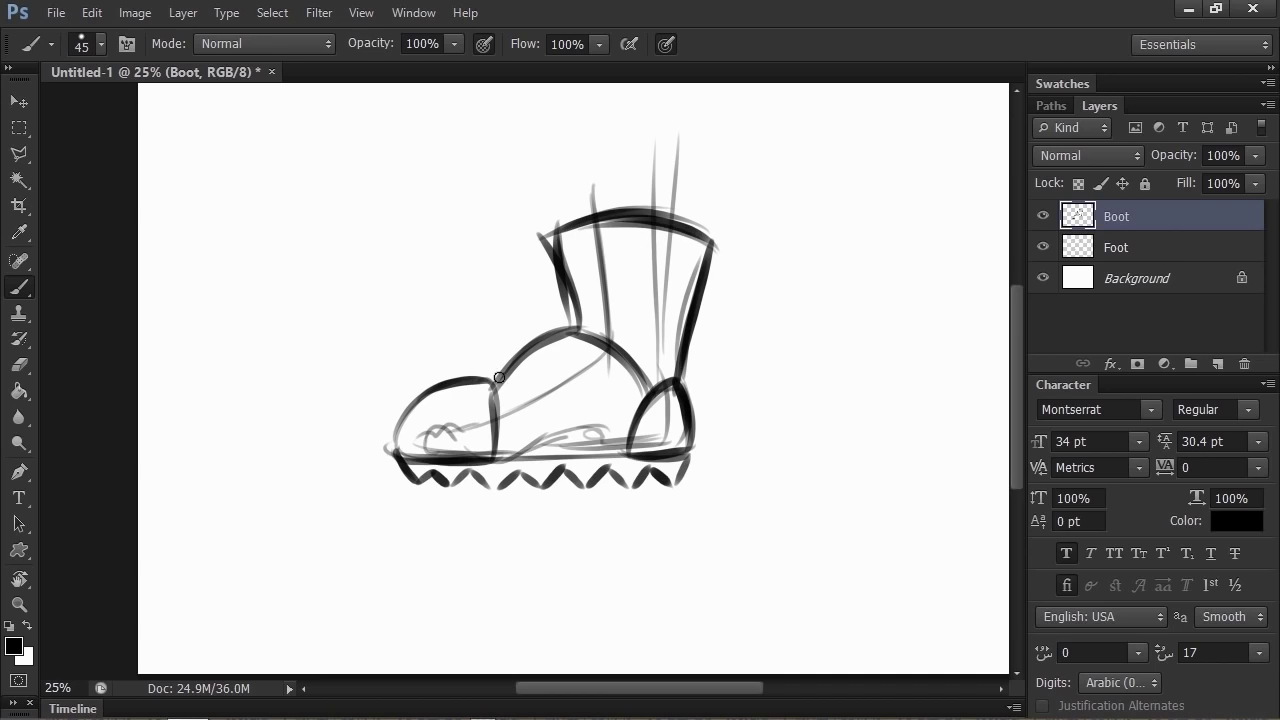
left_click_drag(410, 400, 399, 455)
Step: Erase the treads in the middle of the sole, reshape that gap as an arch and darken the sole line
key("e")
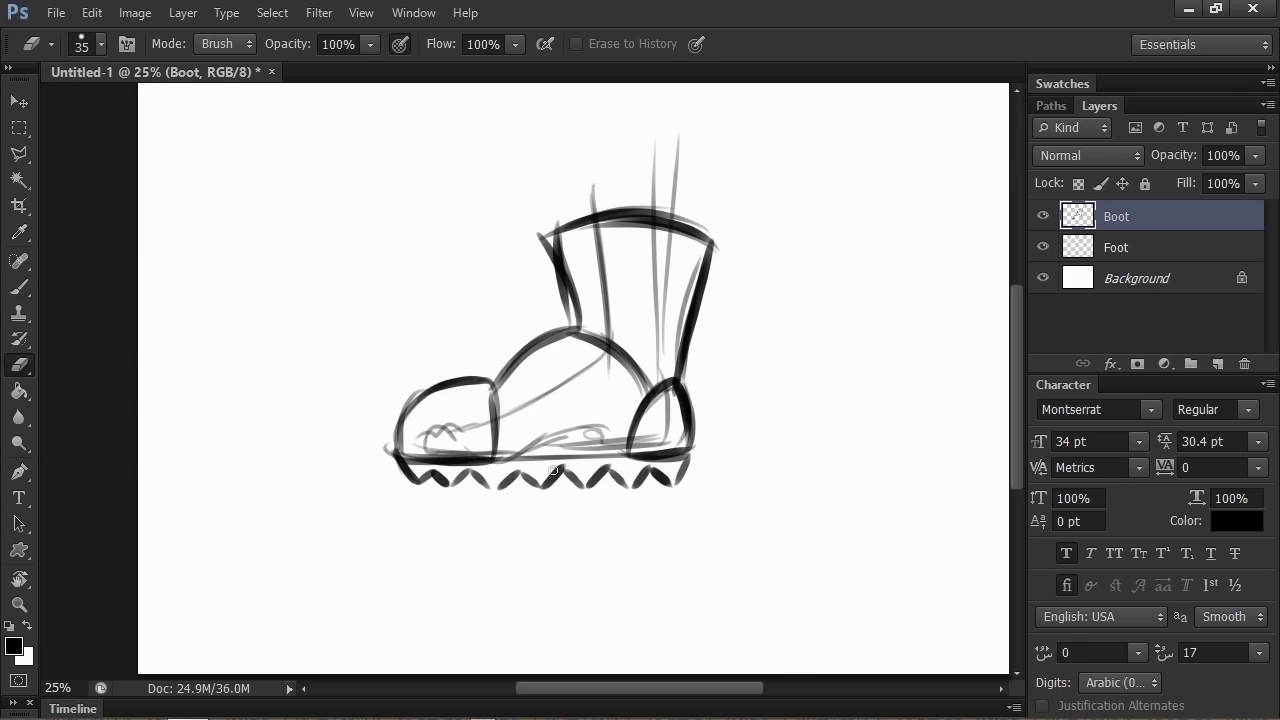
mouse_move(553, 470)
left_mouse_down()
mouse_move(580, 490)
mouse_move(541, 445)
mouse_move(535, 487)
mouse_move(566, 461)
mouse_move(614, 455)
mouse_move(635, 486)
mouse_move(604, 477)
mouse_move(587, 488)
mouse_move(612, 471)
mouse_move(620, 484)
mouse_move(571, 482)
left_mouse_up()
key("b")
key("e")
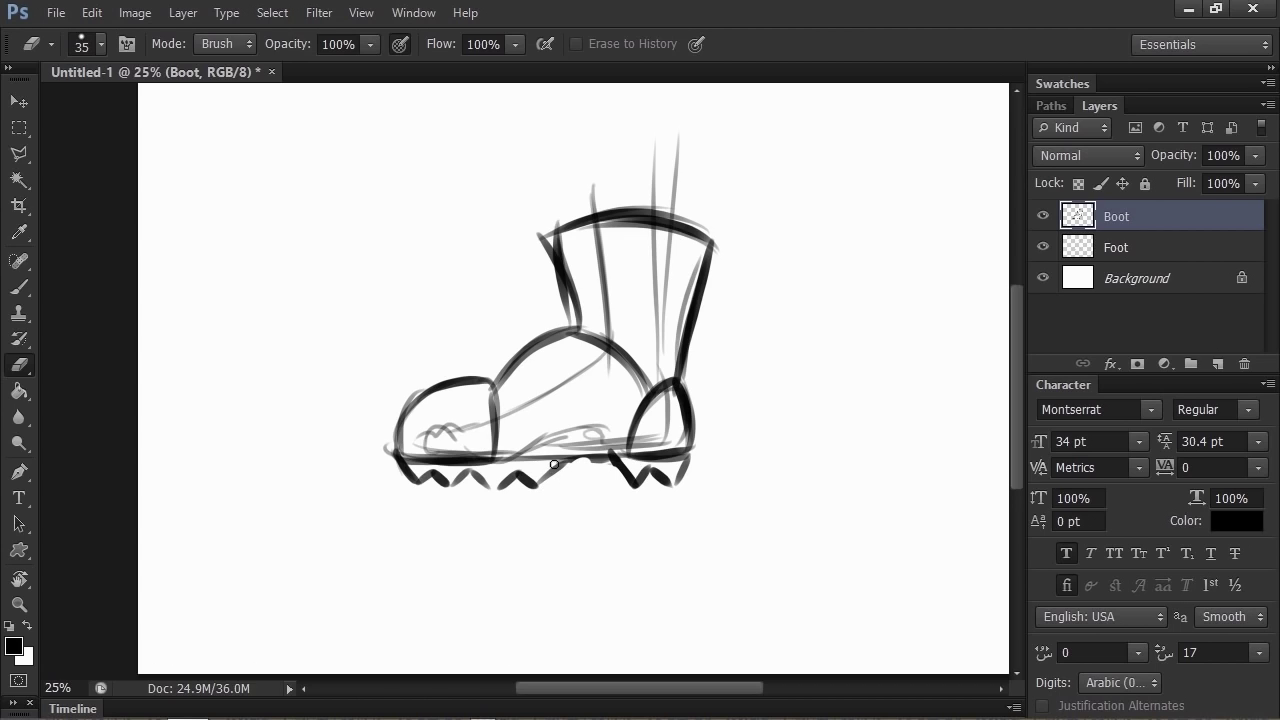
key("b")
mouse_move(417, 465)
left_mouse_down()
mouse_move(675, 462)
mouse_move(600, 468)
mouse_move(646, 457)
left_mouse_up()
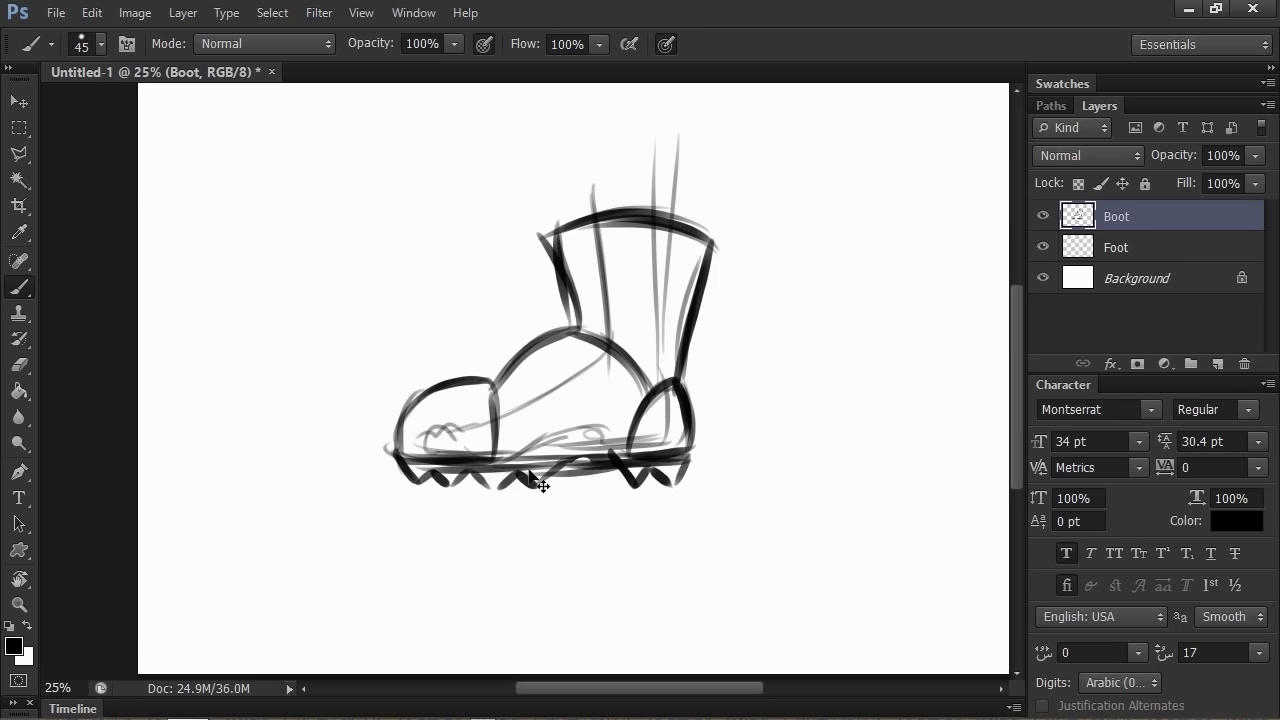
mouse_move(501, 463)
left_mouse_down()
mouse_move(660, 452)
mouse_move(500, 460)
left_mouse_up()
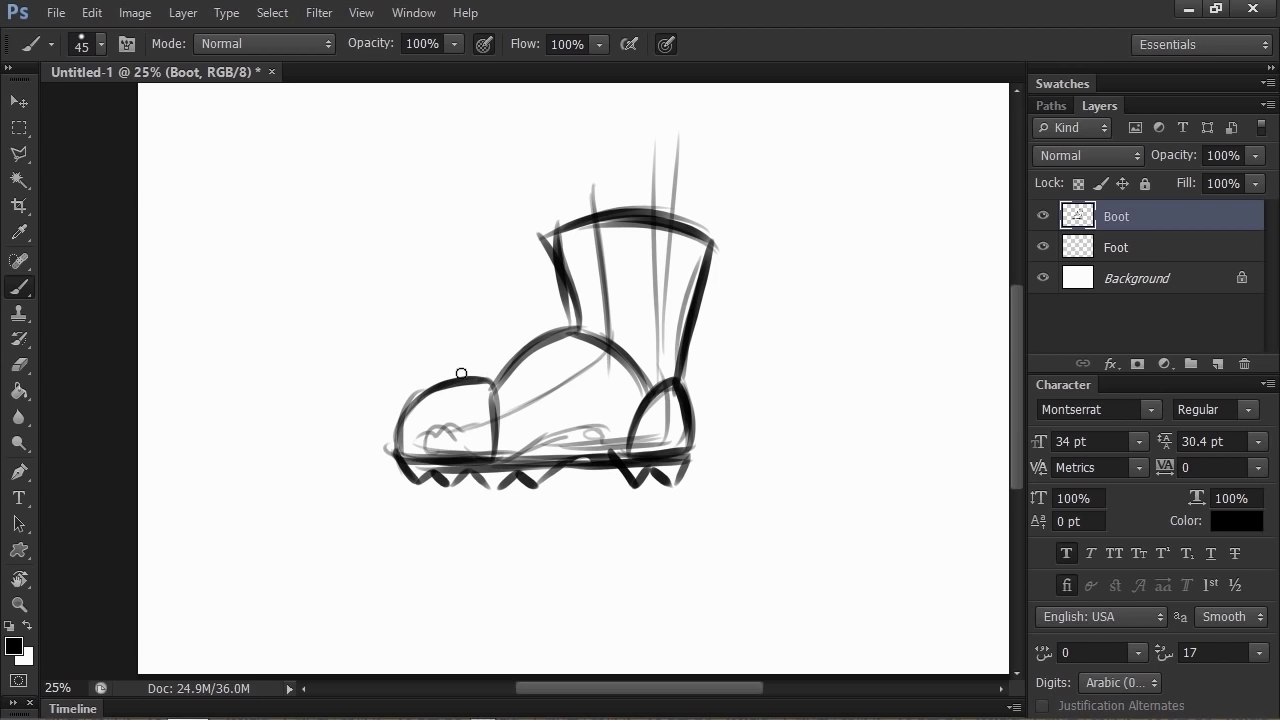
Step: Draw a pointed spike rising from the front of the toe cap and clean up its edges
mouse_move(411, 405)
left_mouse_down()
mouse_move(358, 338)
mouse_move(430, 390)
mouse_move(416, 406)
left_mouse_up()
key("e")
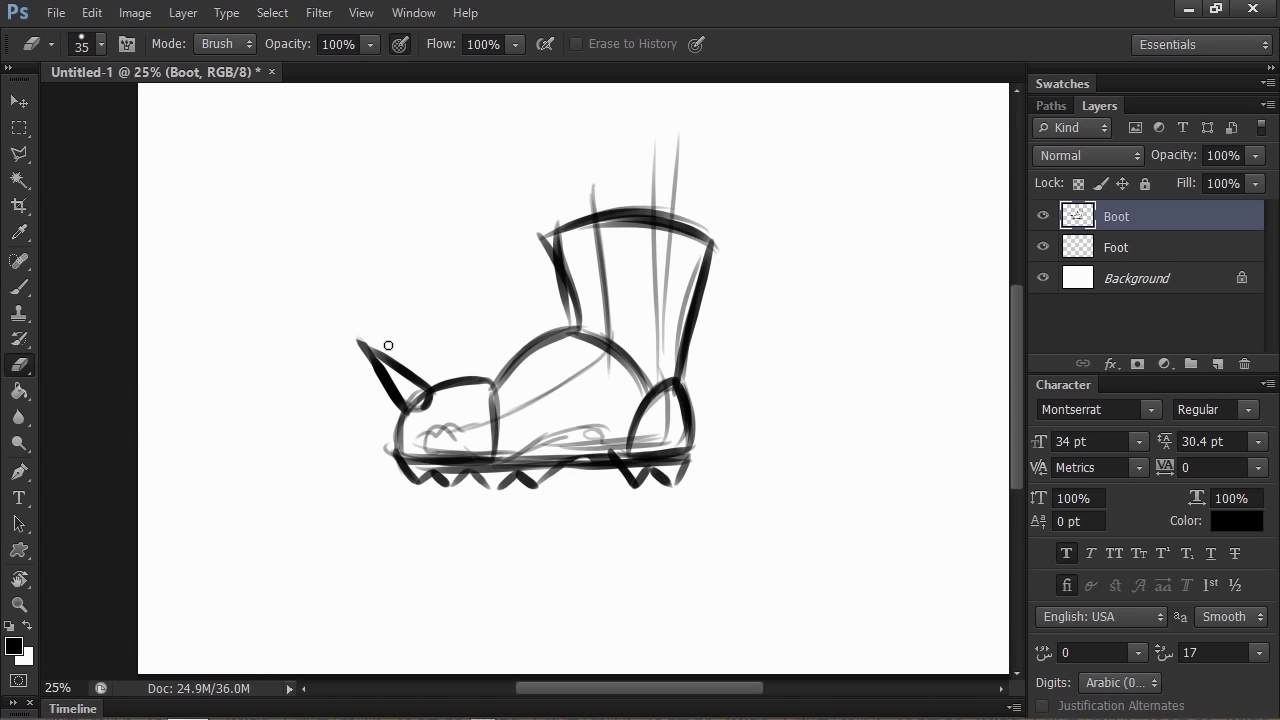
left_click_drag(350, 334, 388, 414)
Step: Draw two buckles on the front of the boot's shaft with curved straps wrapping across to the back
key("b")
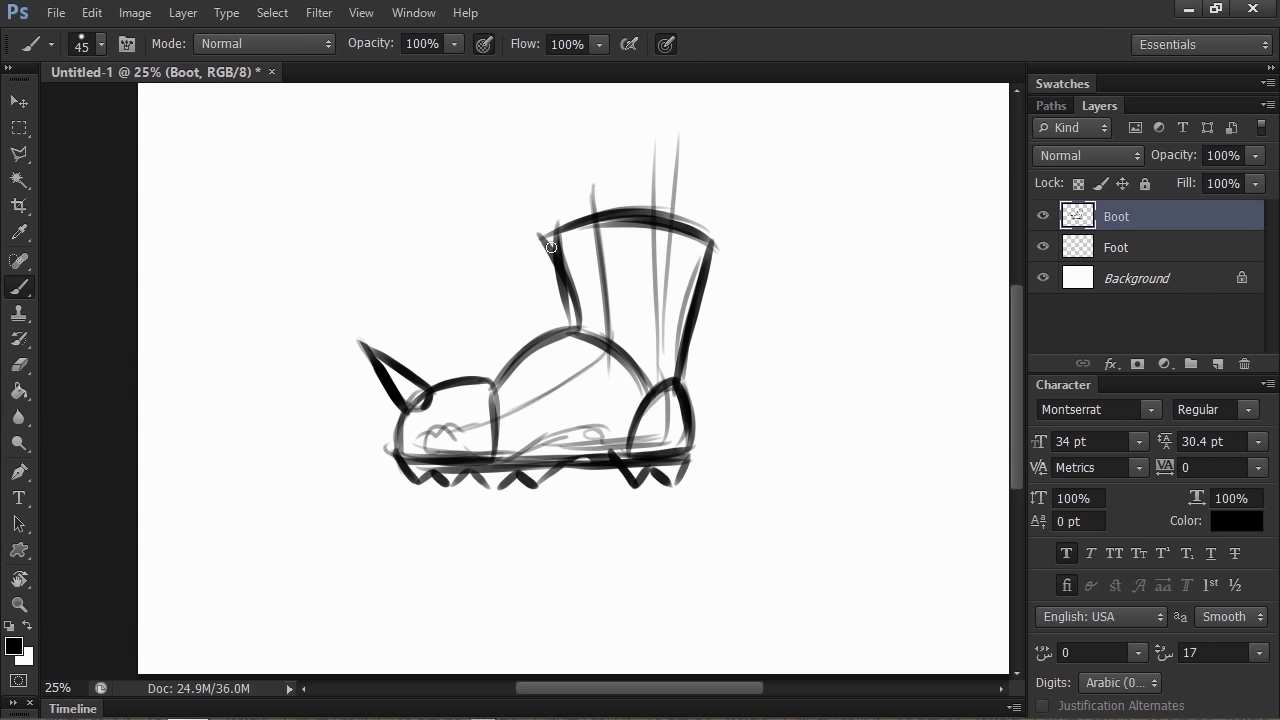
mouse_move(552, 247)
left_mouse_down()
mouse_move(560, 290)
mouse_move(562, 254)
mouse_move(577, 282)
mouse_move(566, 290)
left_mouse_up()
key("e")
key("b")
mouse_move(562, 257)
left_mouse_down()
mouse_move(563, 278)
mouse_move(614, 304)
mouse_move(582, 292)
left_mouse_up()
left_click_drag(574, 252, 698, 265)
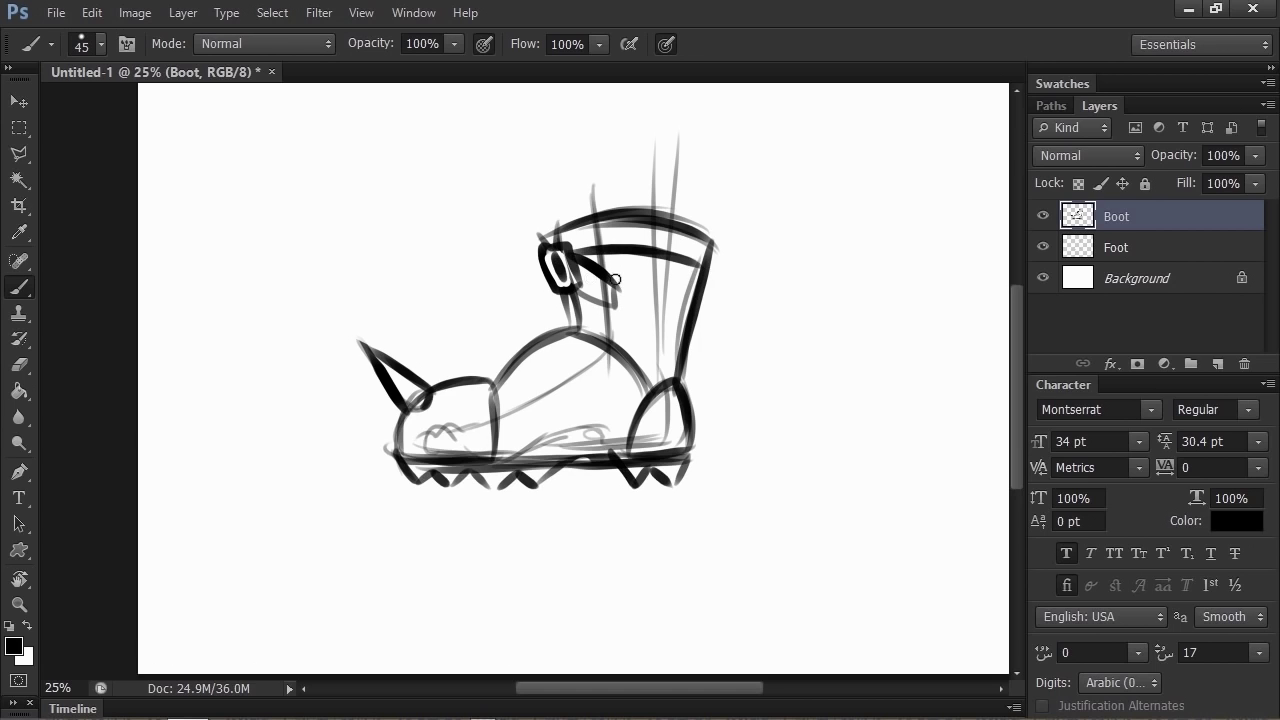
left_click_drag(612, 280, 702, 292)
left_click_drag(710, 236, 702, 272)
left_click_drag(562, 296, 570, 335)
mouse_move(575, 300)
left_mouse_down()
mouse_move(610, 322)
mouse_move(688, 320)
left_mouse_up()
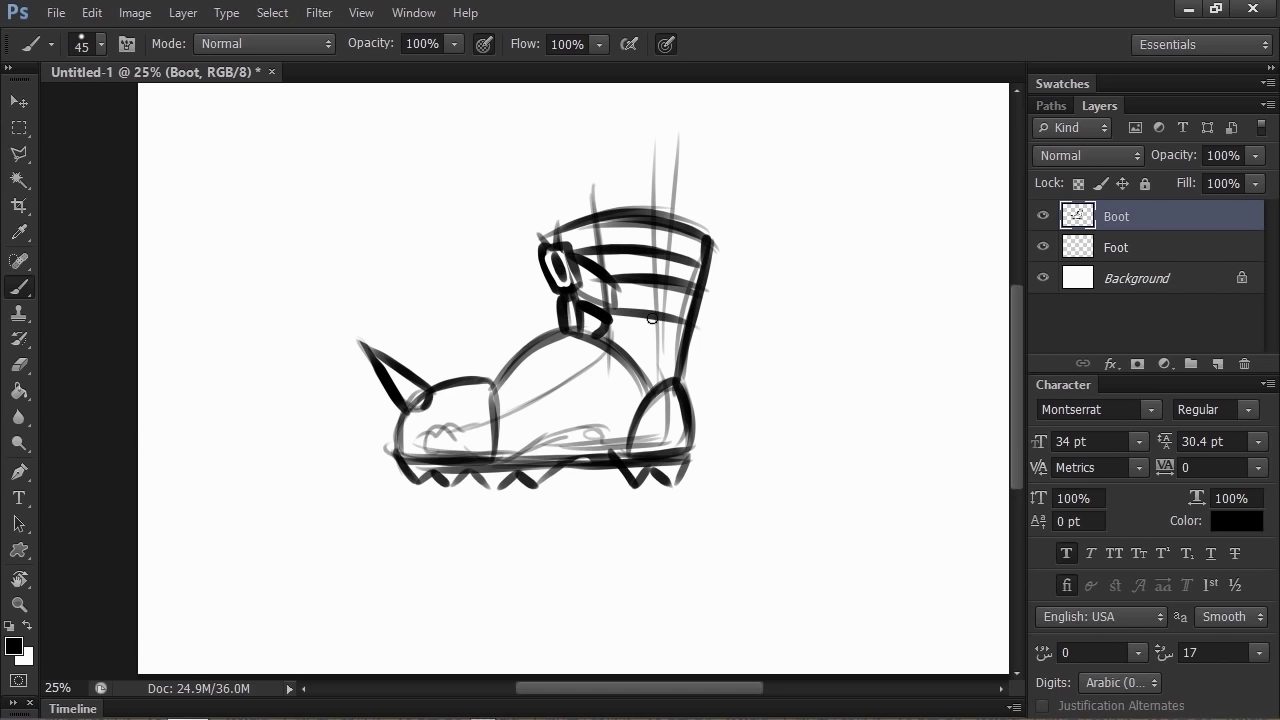
mouse_move(590, 336)
left_mouse_down()
mouse_move(690, 352)
mouse_move(693, 324)
mouse_move(687, 333)
left_mouse_up()
Step: Erase notches between the straps along the shaft's back edge and hide the Foot layer
key("e")
left_click_drag(697, 284, 700, 280)
left_click_drag(688, 262, 613, 263)
left_click(1043, 247)
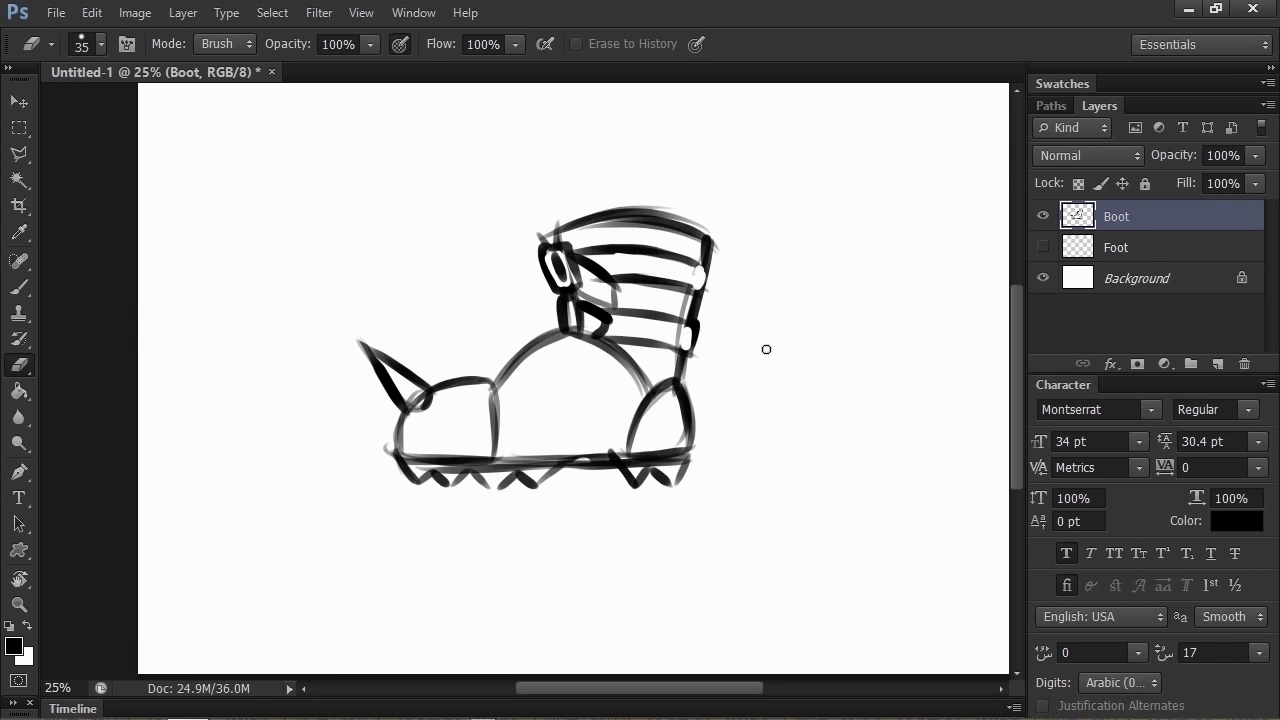
Step: Move the boot drawing to the left side of the canvas to make room for a second view
key("ctrl+minus")
left_click(19, 101)
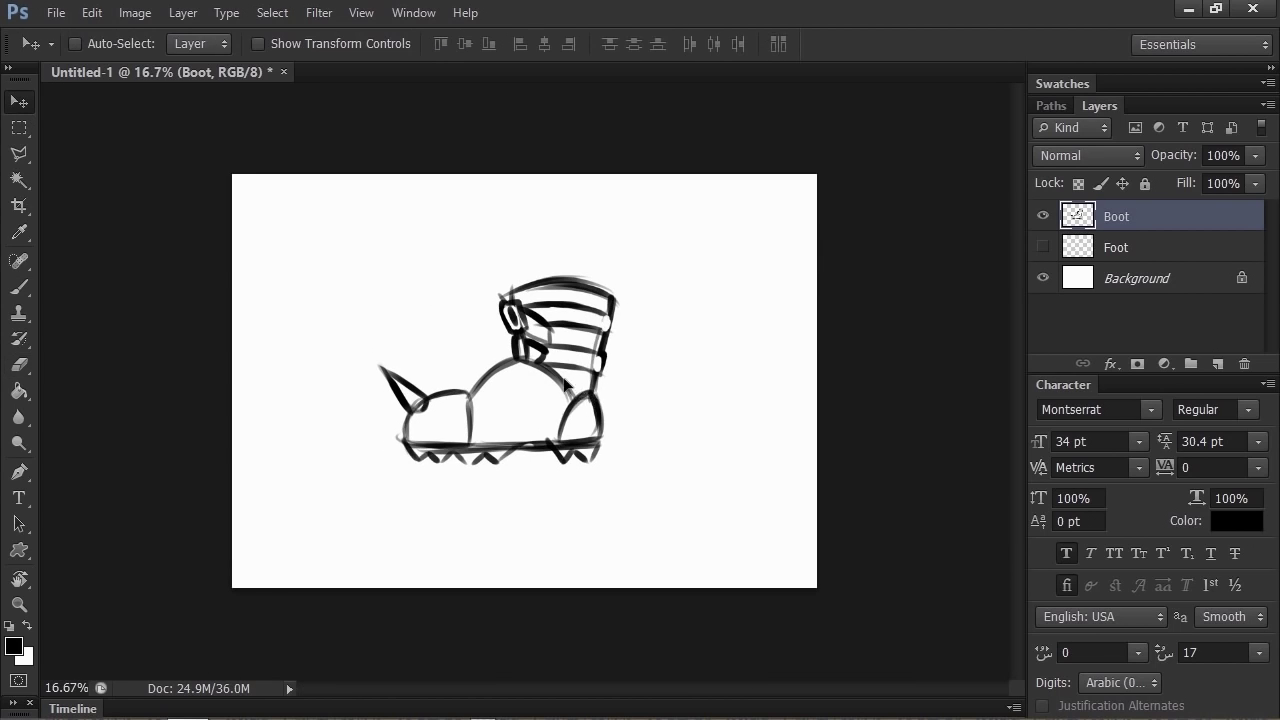
left_click_drag(607, 390, 489, 382)
Step: Lightly sketch a second foot and leg in three-quarter front view beside the boot, with a circle around the toes
key("b")
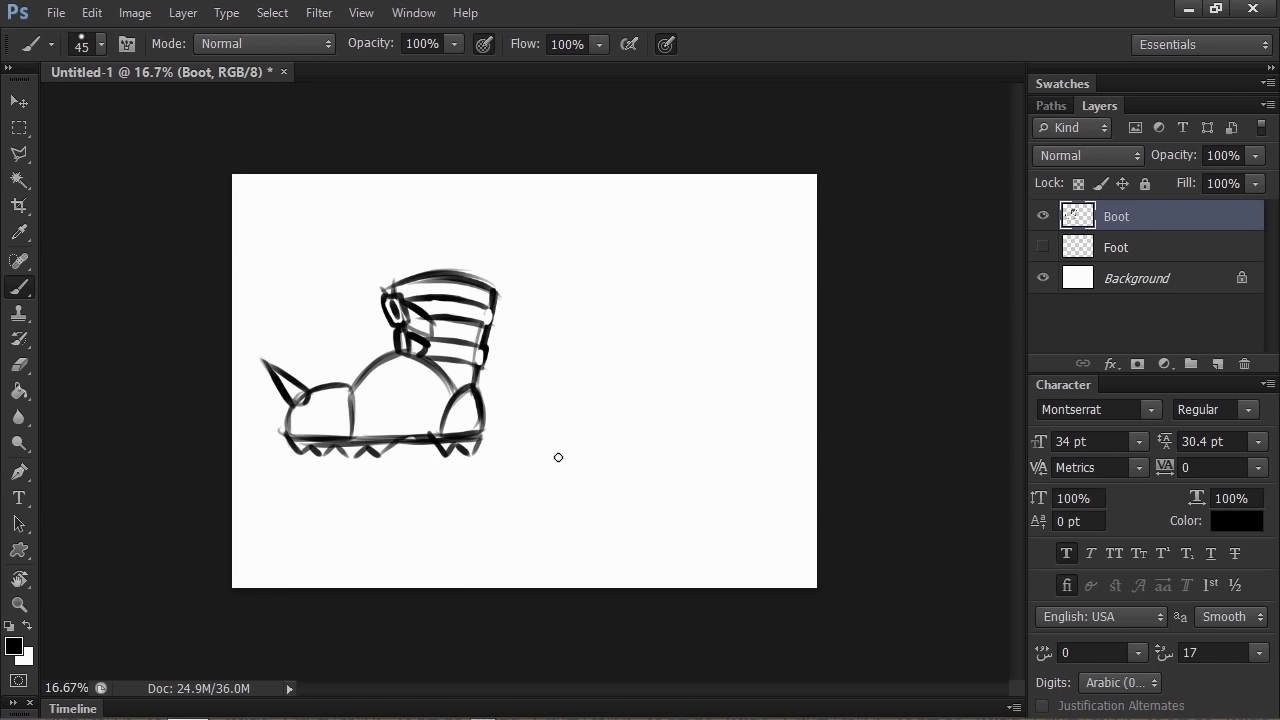
mouse_move(590, 388)
left_mouse_down()
mouse_move(670, 450)
mouse_move(544, 464)
left_mouse_up()
mouse_move(578, 412)
left_mouse_down()
mouse_move(600, 502)
mouse_move(692, 378)
mouse_move(574, 454)
mouse_move(637, 483)
mouse_move(668, 432)
left_mouse_up()
mouse_move(554, 470)
left_mouse_down()
mouse_move(636, 494)
mouse_move(637, 437)
mouse_move(695, 386)
mouse_move(660, 400)
left_mouse_up()
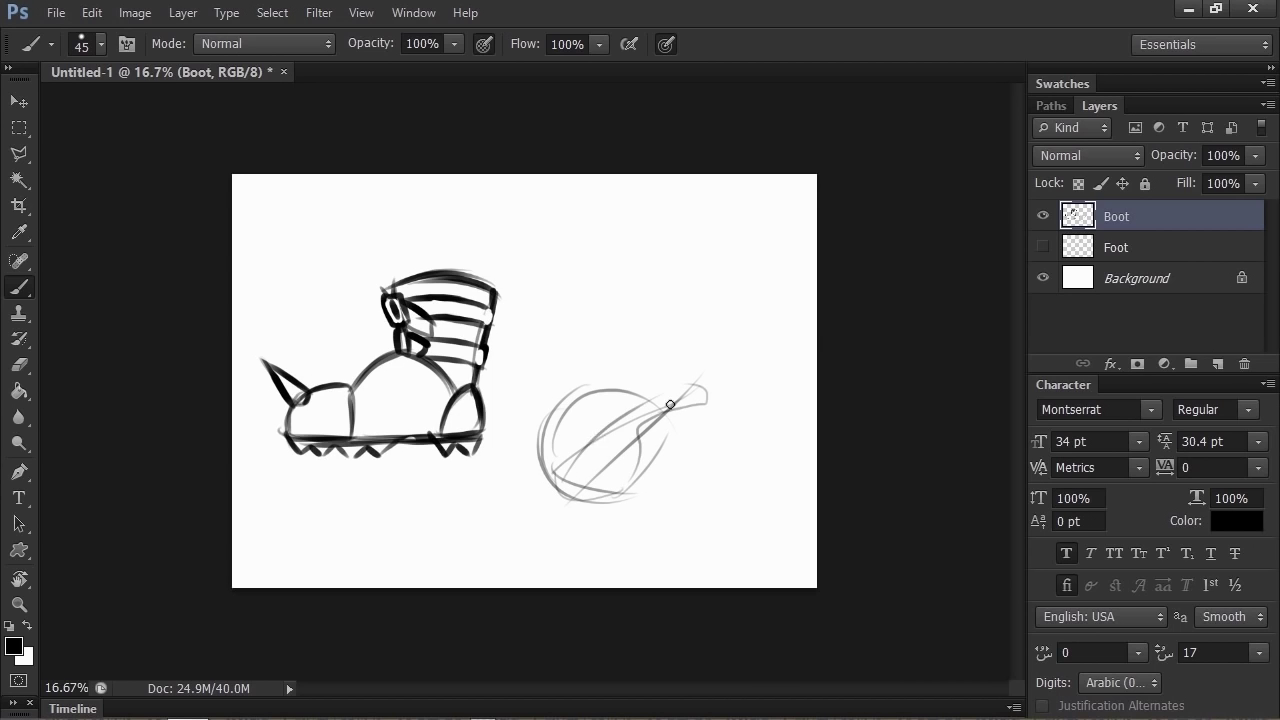
mouse_move(600, 428)
left_mouse_down()
mouse_move(680, 378)
mouse_move(652, 306)
left_mouse_up()
left_click_drag(570, 484, 634, 366)
mouse_move(576, 462)
left_mouse_down()
mouse_move(634, 374)
mouse_move(638, 228)
left_mouse_up()
mouse_move(690, 406)
left_mouse_down()
mouse_move(679, 343)
mouse_move(690, 209)
left_mouse_up()
Step: Outline the second boot's toe cap with dark strokes as a large round ball over the toes
left_click_drag(598, 390, 560, 484)
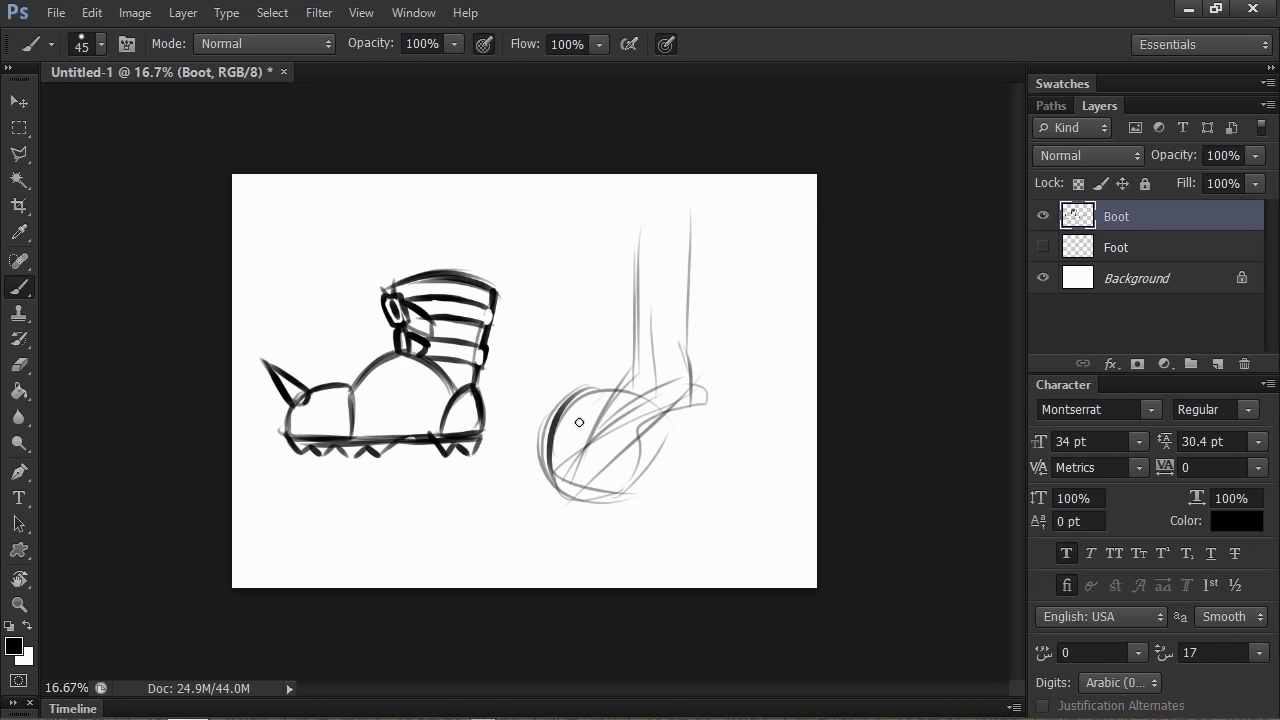
left_click_drag(556, 420, 582, 494)
mouse_move(556, 478)
left_mouse_down()
mouse_move(656, 488)
mouse_move(660, 444)
mouse_move(570, 398)
left_mouse_up()
left_click_drag(650, 486, 650, 402)
left_click_drag(355, 398, 402, 357)
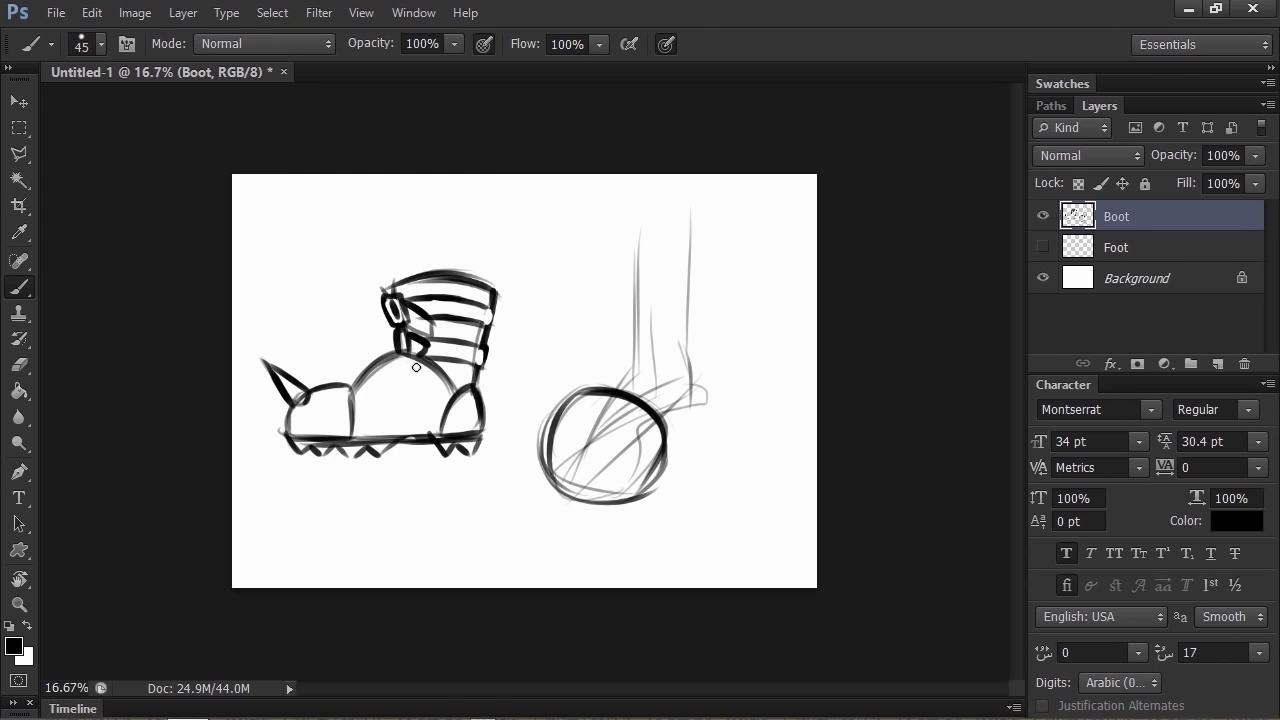
left_click_drag(358, 393, 408, 354)
key("ctrl+z")
mouse_move(587, 393)
left_mouse_down()
mouse_move(636, 344)
mouse_move(690, 379)
mouse_move(670, 434)
left_mouse_up()
mouse_move(356, 388)
left_mouse_down()
mouse_move(450, 392)
mouse_move(370, 372)
mouse_move(382, 440)
mouse_move(404, 348)
left_mouse_up()
mouse_move(414, 349)
left_mouse_down()
mouse_move(464, 410)
mouse_move(420, 432)
mouse_move(460, 394)
left_mouse_up()
key("ctrl+alt+z")
key("ctrl+alt+z")
key("ctrl+alt+z")
key("ctrl+alt+z")
Step: Draw the second boot's domed instep behind the toe cap, erase the foot construction lines and darken the outlines
mouse_move(587, 394)
left_mouse_down()
mouse_move(600, 364)
mouse_move(700, 414)
mouse_move(673, 456)
left_mouse_up()
left_click_drag(686, 397, 676, 380)
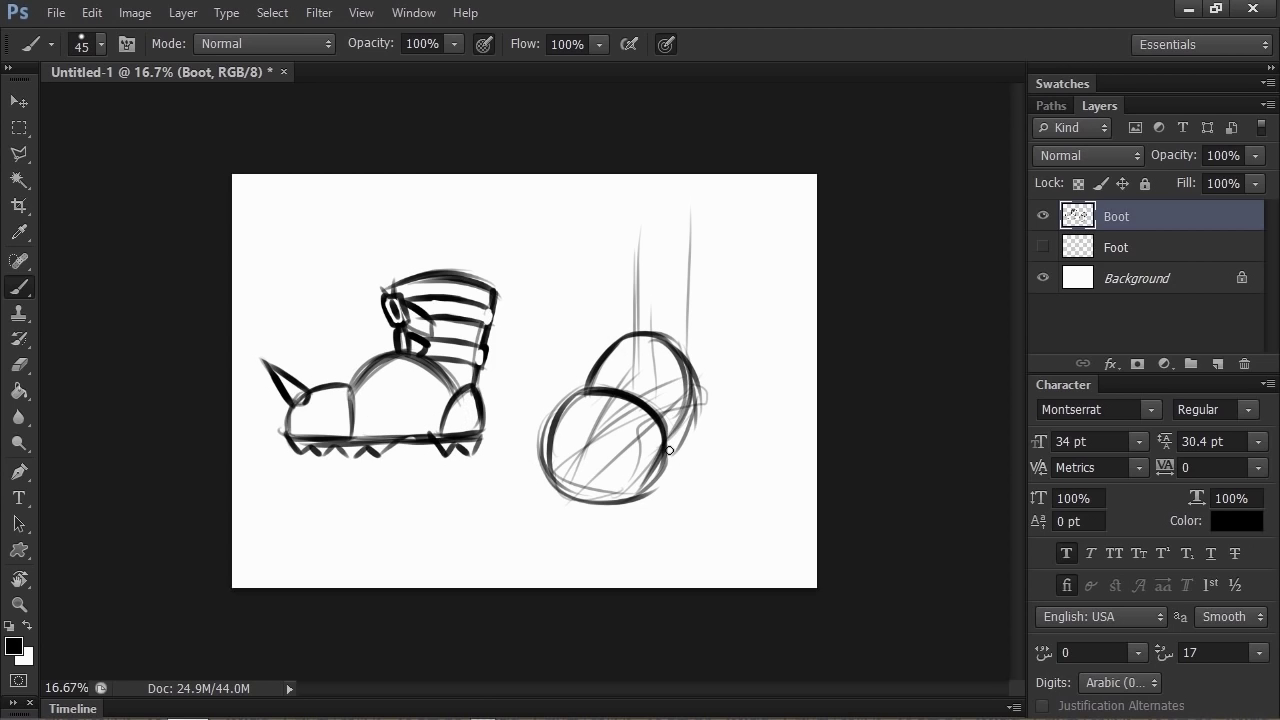
mouse_move(669, 450)
left_mouse_down()
mouse_move(624, 507)
mouse_move(559, 500)
left_mouse_up()
key("e")
mouse_move(595, 430)
left_mouse_down()
mouse_move(574, 457)
mouse_move(689, 319)
mouse_move(690, 210)
left_mouse_up()
key("b")
mouse_move(694, 372)
left_mouse_down()
mouse_move(625, 335)
mouse_move(696, 410)
mouse_move(672, 440)
mouse_move(686, 418)
left_mouse_up()
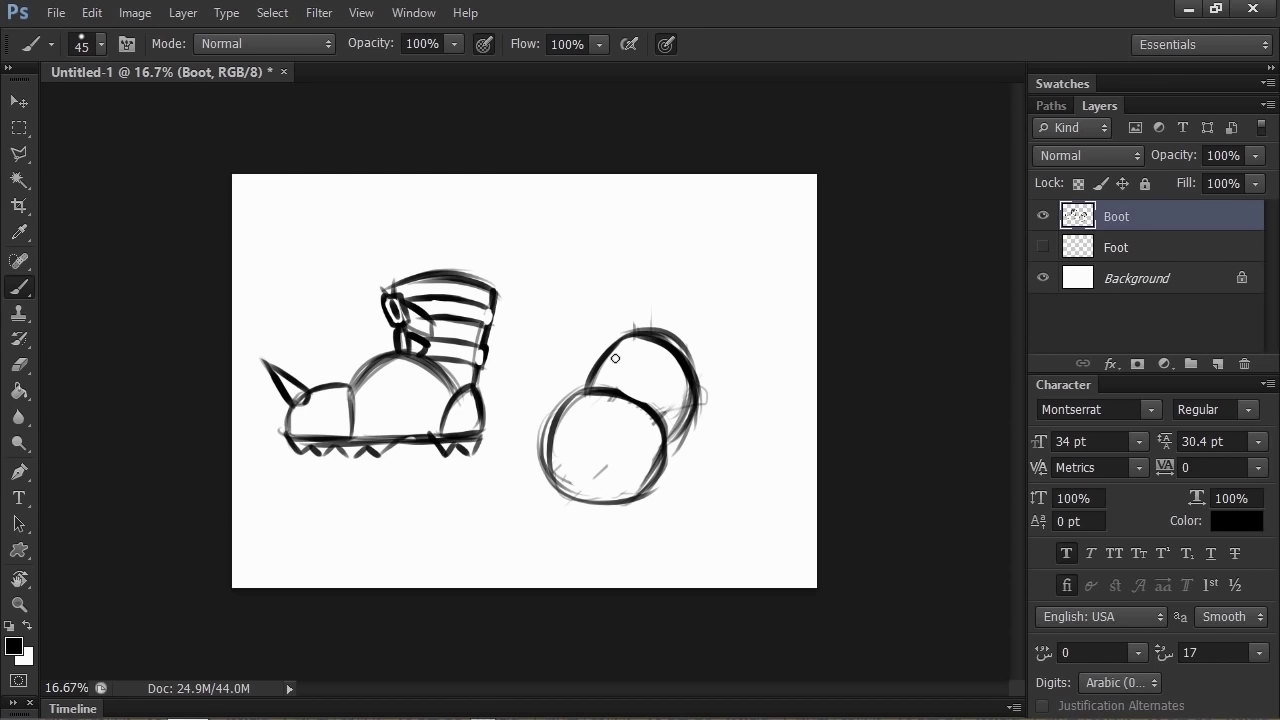
Step: Draw a small curved heel piece behind the second boot's instep
left_click_drag(442, 426, 484, 408)
mouse_move(692, 385)
left_mouse_down()
mouse_move(702, 354)
mouse_move(716, 372)
mouse_move(700, 402)
mouse_move(712, 344)
left_mouse_up()
key("ctrl+alt+z")
key("ctrl+alt+z")
Step: Draw the second boot's shaft flaring upward from the instep to an elliptical opening
left_click_drag(630, 332, 604, 252)
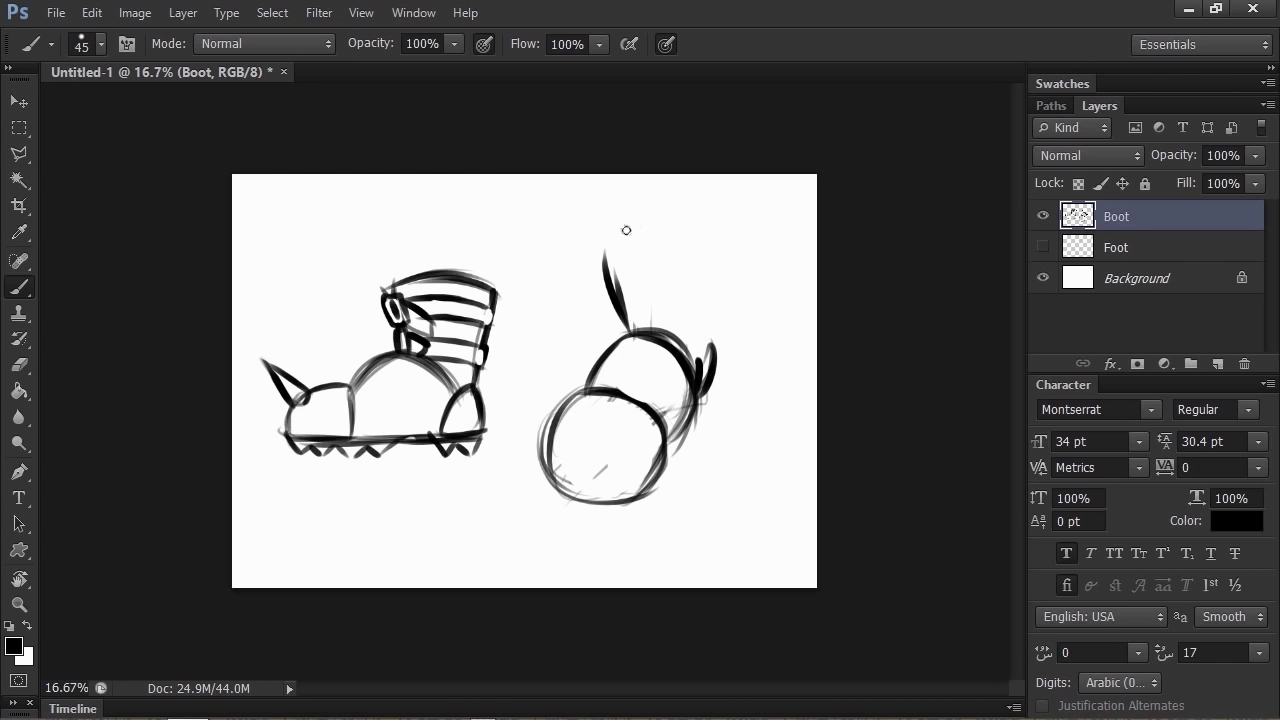
mouse_move(700, 209)
left_mouse_down()
mouse_move(723, 263)
mouse_move(741, 240)
left_mouse_up()
left_click_drag(617, 250, 700, 209)
mouse_move(636, 222)
left_mouse_down()
mouse_move(734, 240)
mouse_move(645, 279)
left_mouse_up()
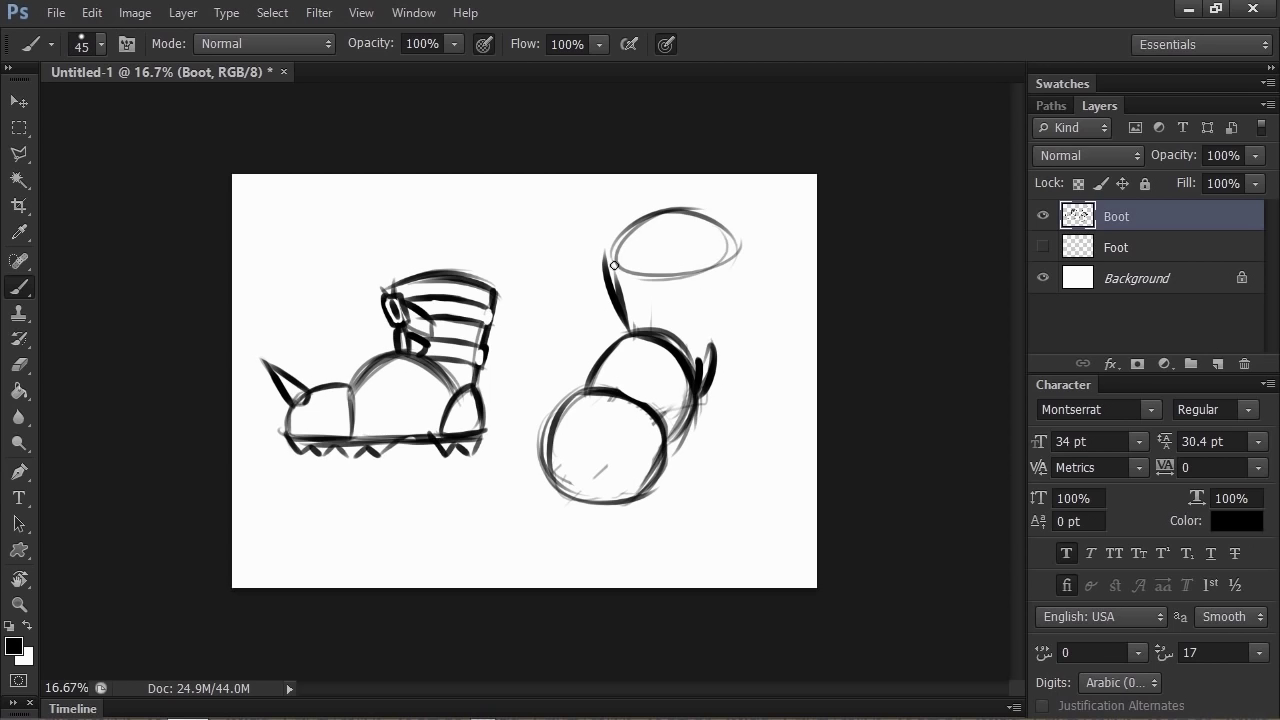
mouse_move(690, 224)
left_mouse_down()
mouse_move(607, 255)
mouse_move(719, 223)
left_mouse_up()
left_click_drag(728, 234, 701, 356)
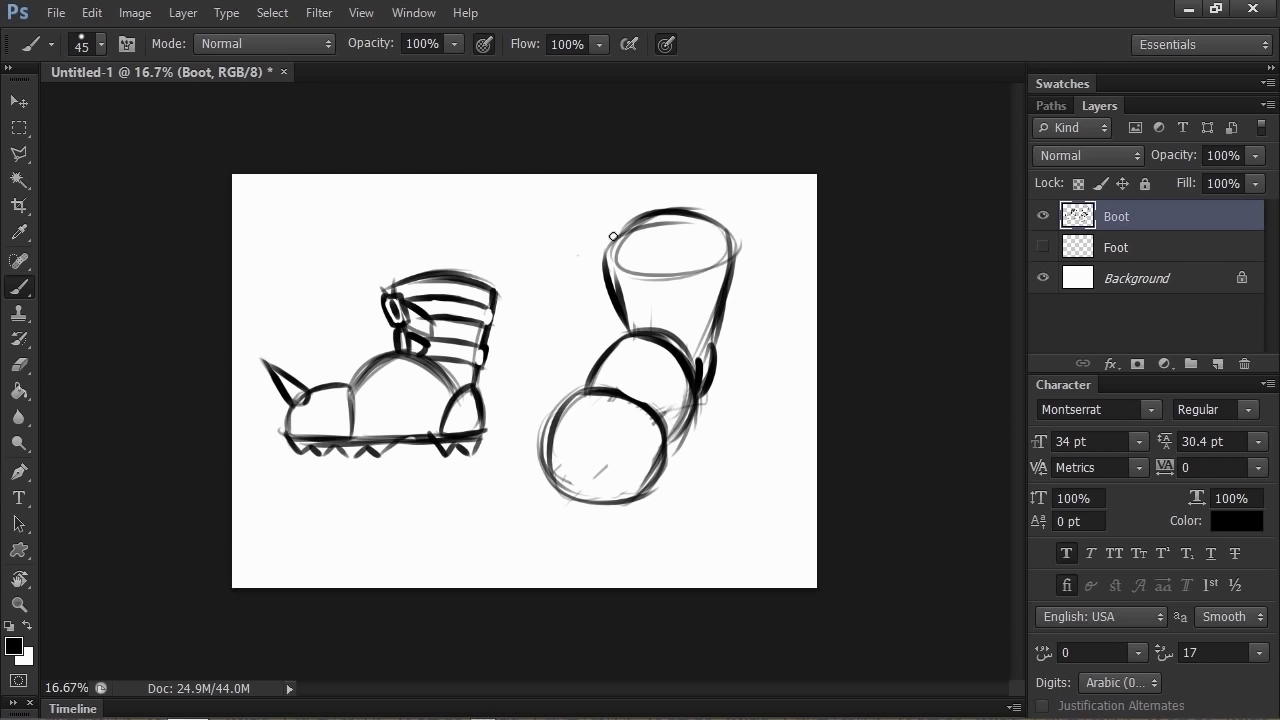
Step: Thicken the second boot's rim, add two buckles with wraparound straps, and redraw the shaft's left edge around them
mouse_move(613, 236)
left_mouse_down()
mouse_move(646, 231)
mouse_move(659, 208)
mouse_move(618, 228)
mouse_move(711, 233)
mouse_move(718, 245)
mouse_move(665, 311)
mouse_move(662, 277)
mouse_move(635, 288)
mouse_move(680, 314)
mouse_move(664, 284)
mouse_move(686, 277)
mouse_move(635, 315)
mouse_move(652, 310)
mouse_move(659, 331)
mouse_move(681, 332)
mouse_move(670, 337)
mouse_move(670, 316)
mouse_move(716, 302)
mouse_move(686, 335)
mouse_move(710, 307)
left_mouse_up()
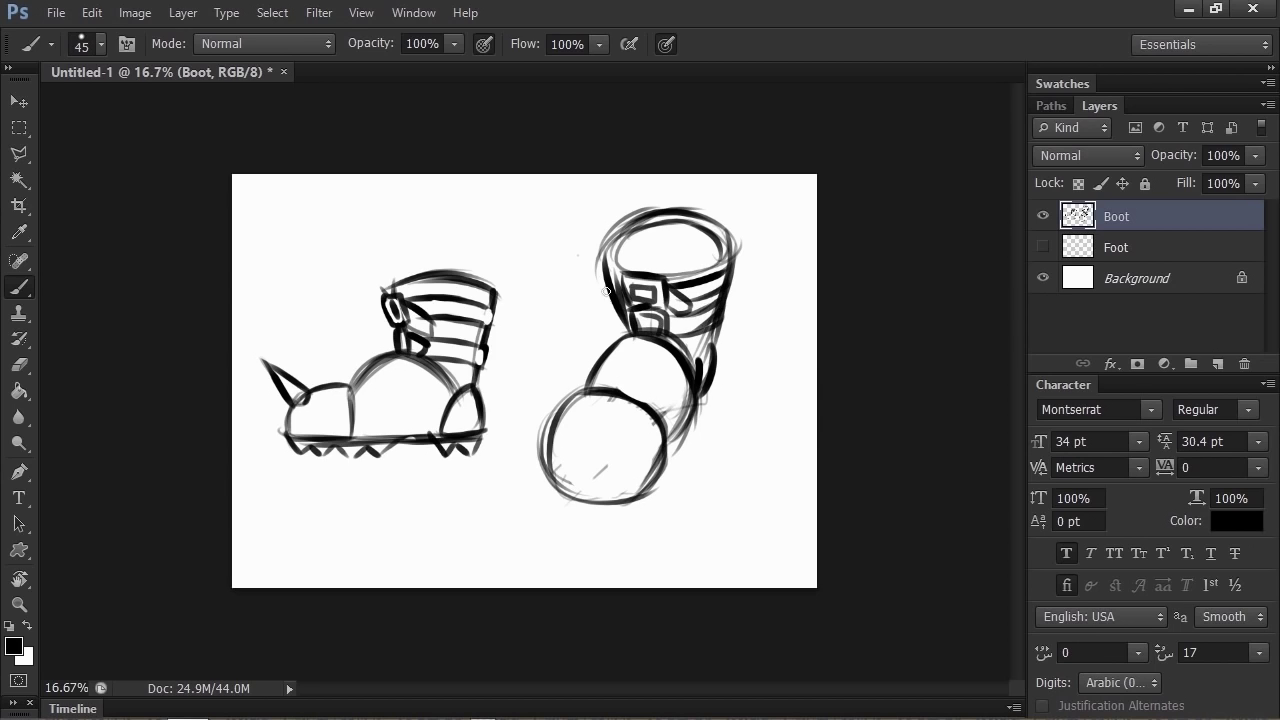
key("e")
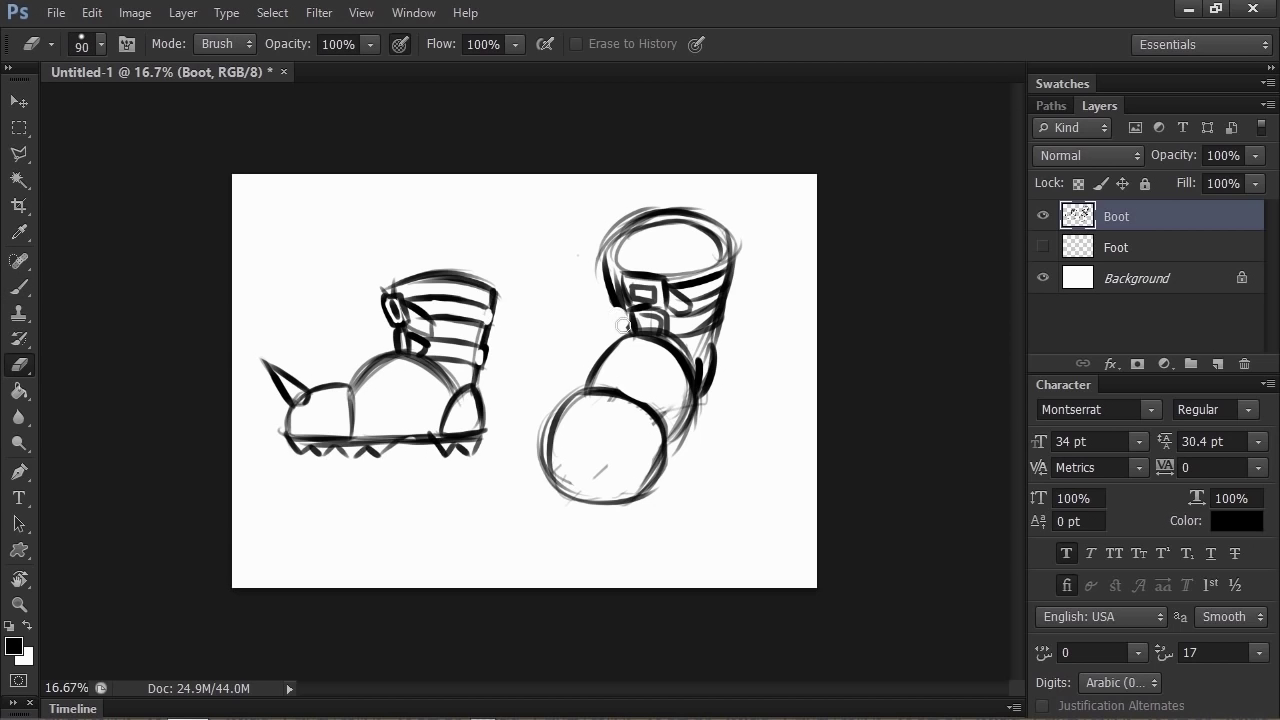
key("b")
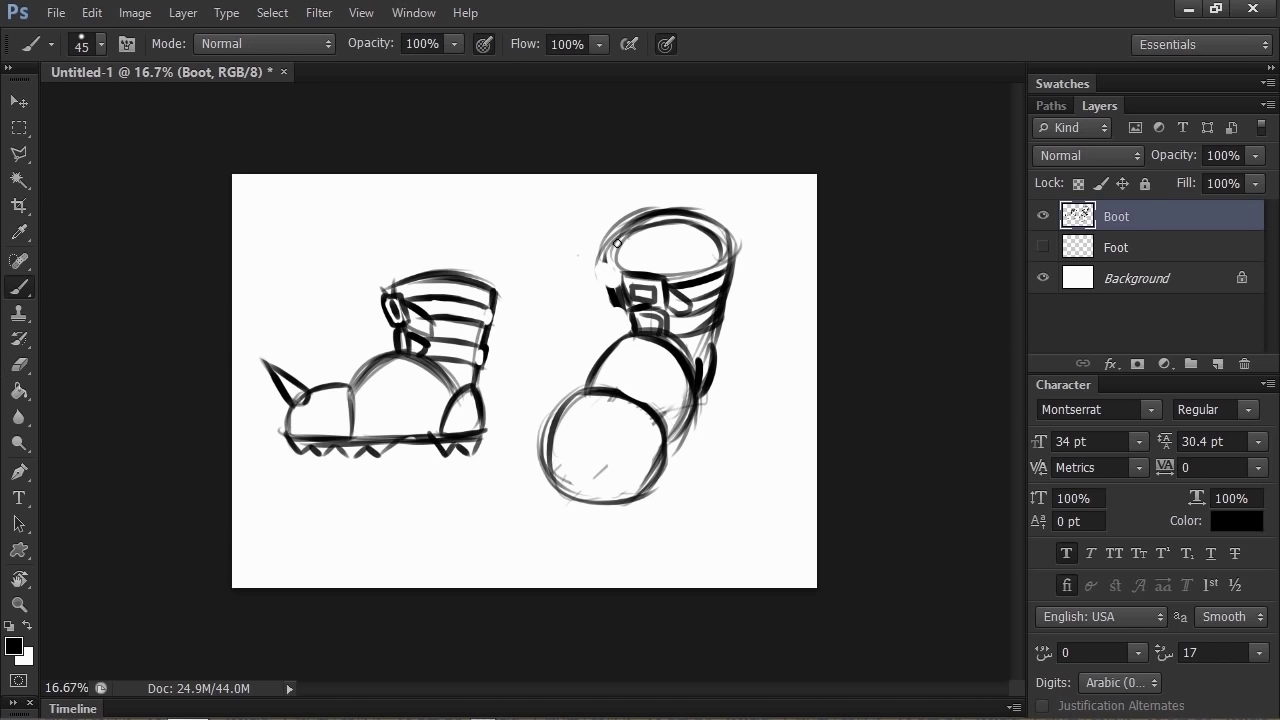
mouse_move(611, 264)
left_mouse_down()
mouse_move(621, 317)
mouse_move(609, 305)
mouse_move(616, 342)
left_mouse_up()
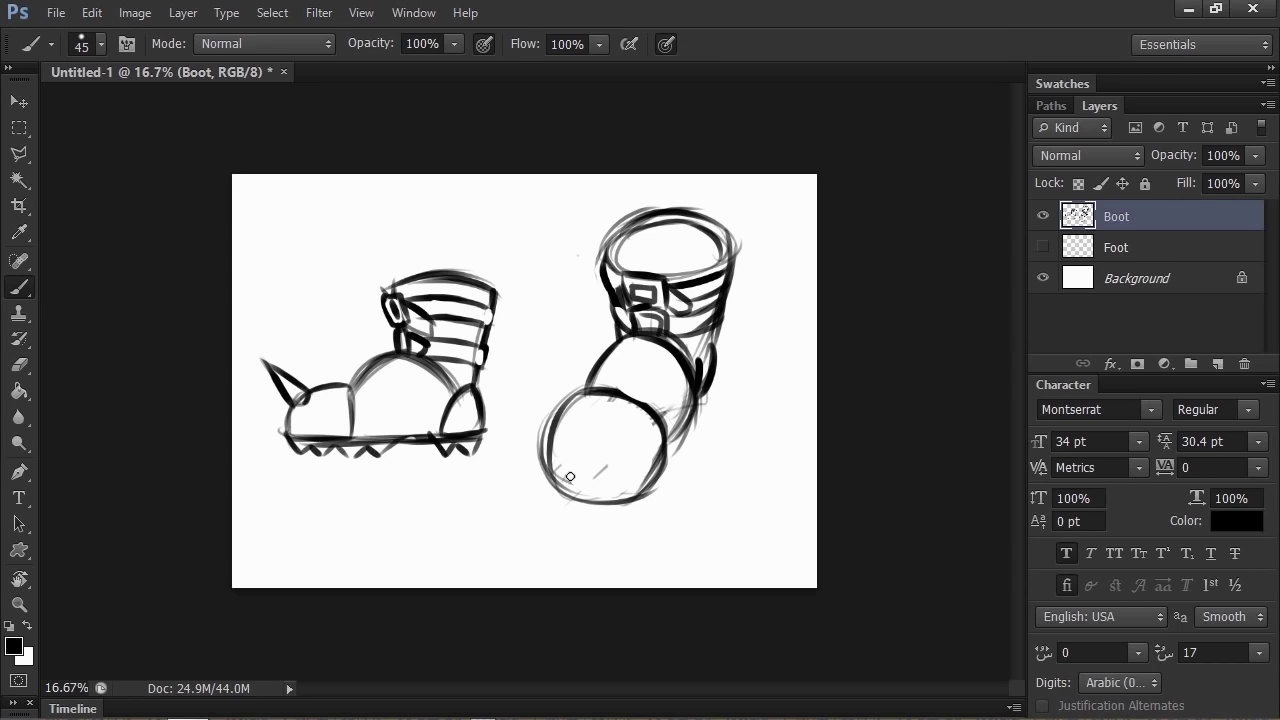
Step: Add tread lugs beneath the second boot's toe cap and darken the outlines of its sole and instep
left_click_drag(546, 461, 555, 499)
left_click_drag(643, 504, 650, 489)
left_click_drag(688, 416, 664, 458)
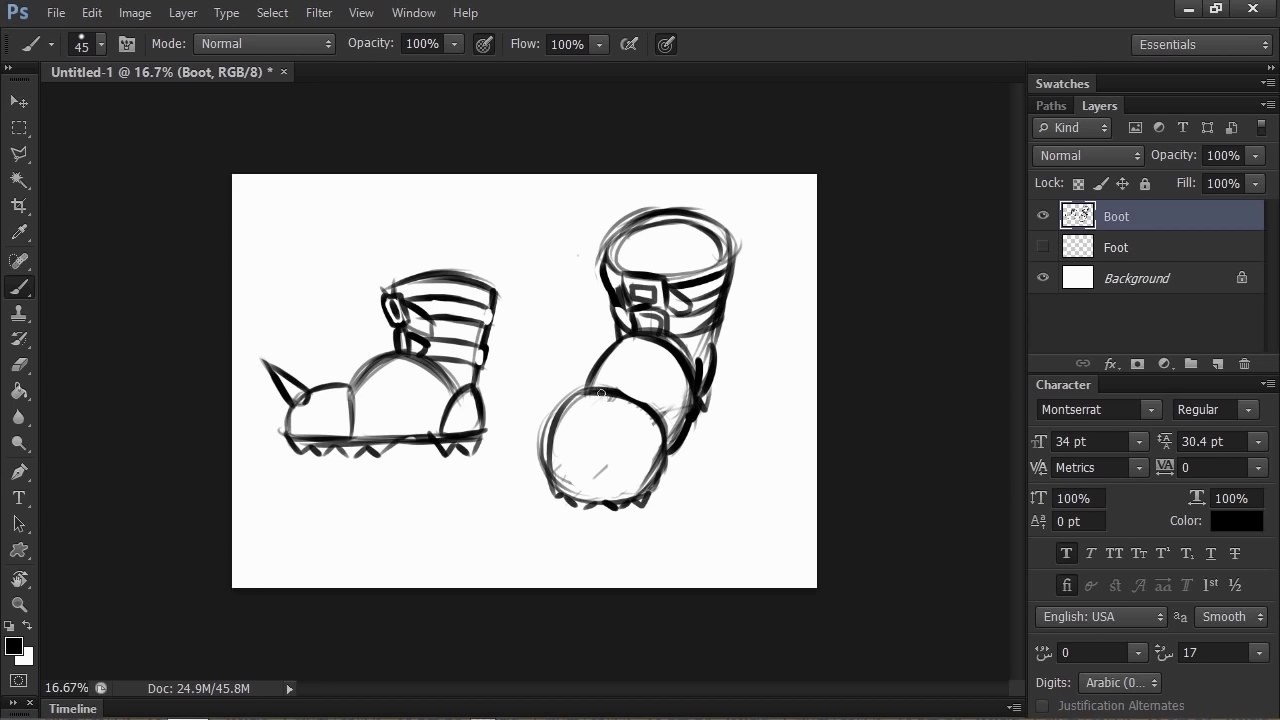
mouse_move(650, 398)
left_mouse_down()
mouse_move(622, 392)
mouse_move(650, 406)
mouse_move(620, 333)
left_mouse_up()
mouse_move(626, 324)
left_mouse_down()
mouse_move(611, 391)
mouse_move(615, 358)
mouse_move(660, 350)
mouse_move(684, 367)
mouse_move(679, 315)
mouse_move(671, 334)
mouse_move(696, 337)
mouse_move(700, 361)
mouse_move(645, 336)
left_mouse_up()
key("e")
Step: Draw a pointed spike projecting from the front of the second boot's toe cap and clean up its base
key("b")
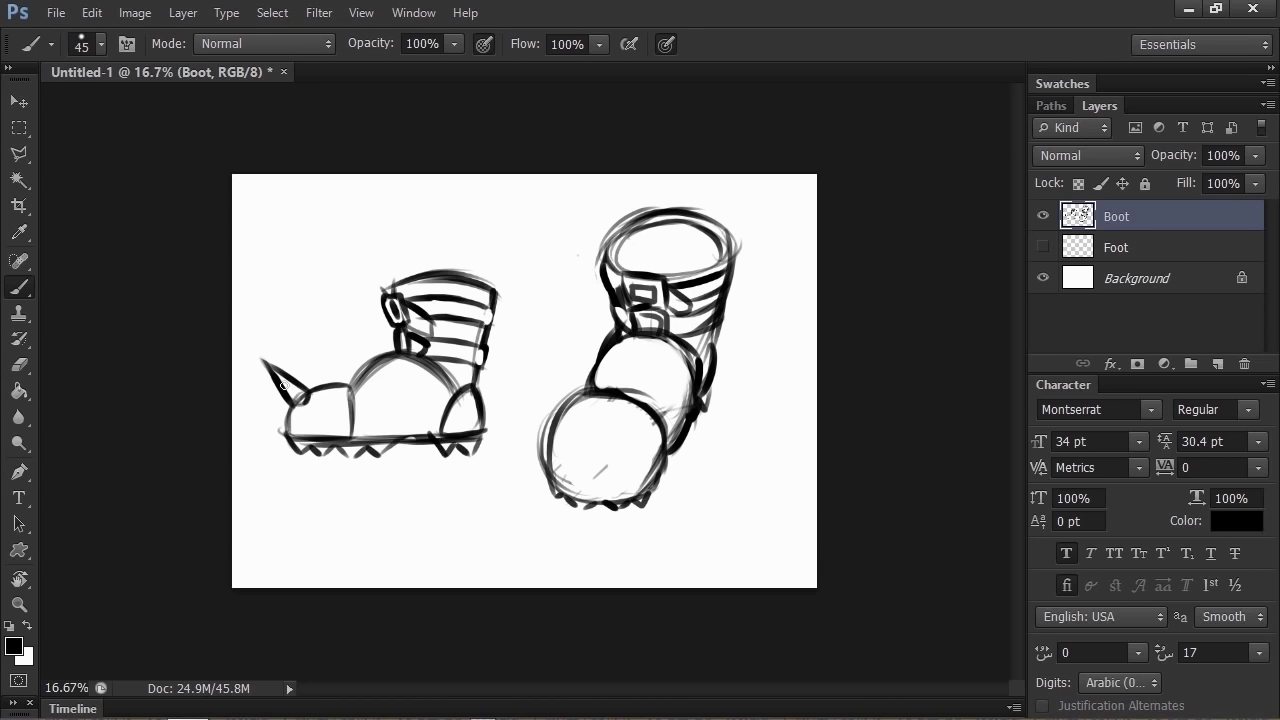
left_click_drag(284, 385, 300, 402)
left_click_drag(582, 419, 604, 423)
mouse_move(526, 392)
left_mouse_down()
mouse_move(590, 423)
mouse_move(578, 450)
mouse_move(592, 454)
mouse_move(594, 428)
left_mouse_up()
mouse_move(519, 386)
left_mouse_down()
mouse_move(590, 439)
mouse_move(557, 425)
left_mouse_up()
key("e")
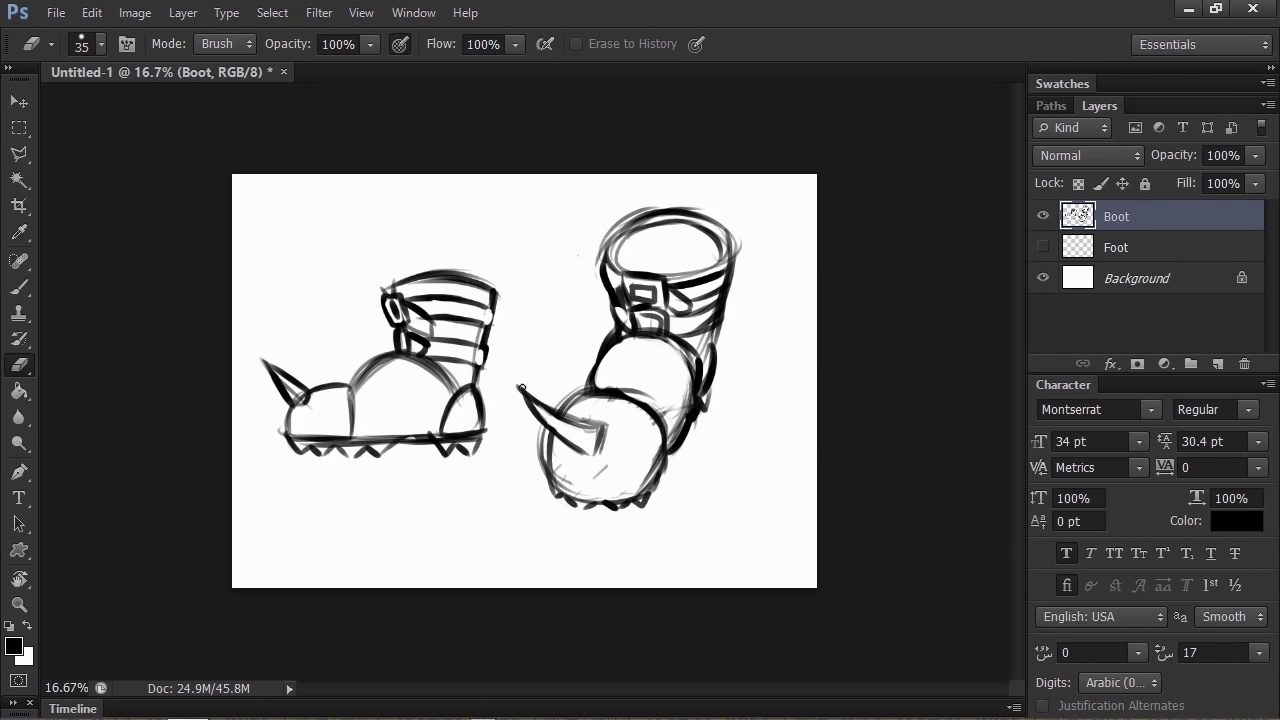
mouse_move(604, 424)
left_mouse_down()
mouse_move(600, 454)
mouse_move(568, 452)
left_mouse_up()
key("b")
left_click_drag(568, 450, 555, 428)
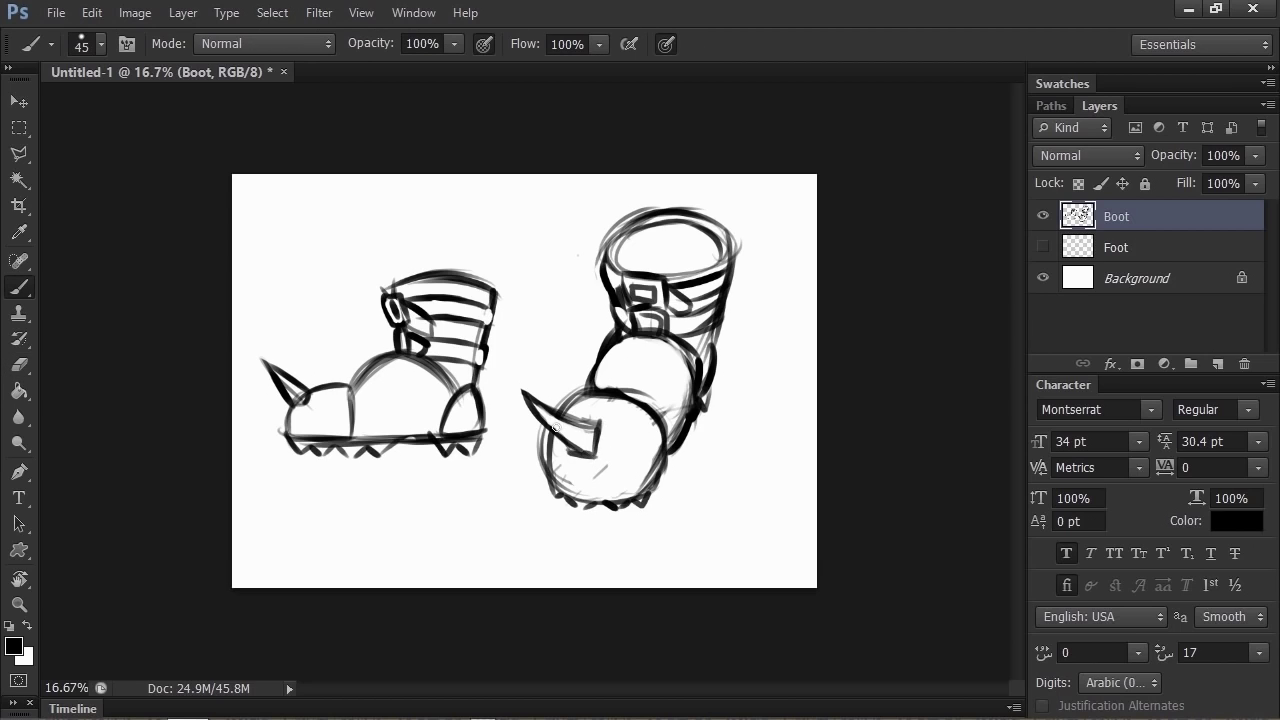
Step: Draw curved contour lines inside the second boot's opening and shade the interior with hatching
mouse_move(620, 265)
left_mouse_down()
mouse_move(704, 246)
mouse_move(704, 260)
left_mouse_up()
mouse_move(640, 276)
left_mouse_down()
mouse_move(668, 283)
mouse_move(636, 228)
mouse_move(692, 225)
left_mouse_up()
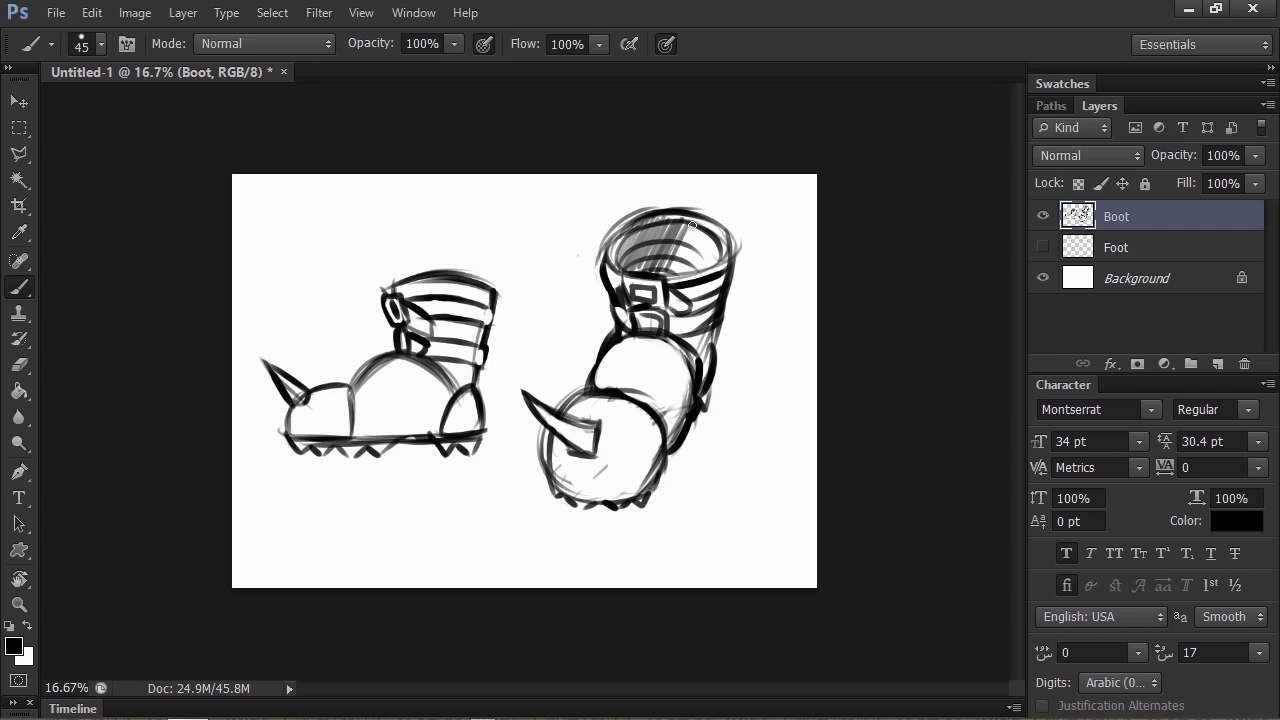
mouse_move(688, 274)
left_mouse_down()
mouse_move(706, 222)
mouse_move(724, 242)
left_mouse_up()
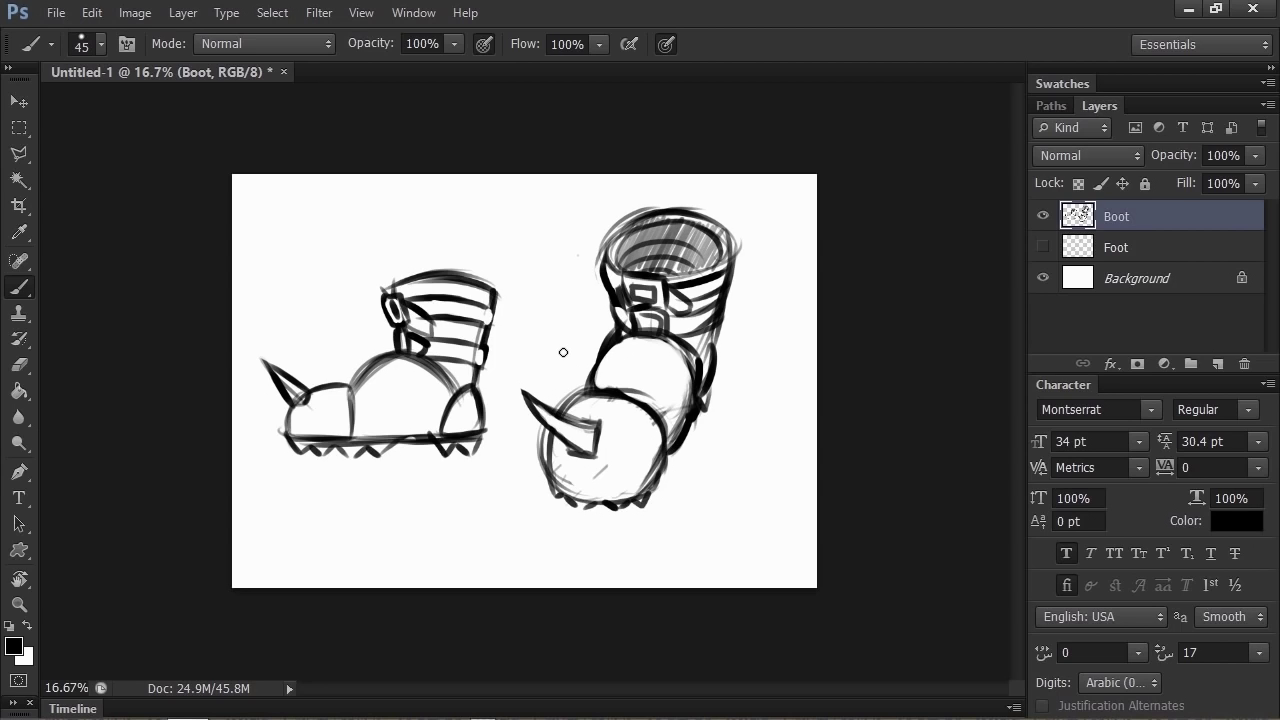